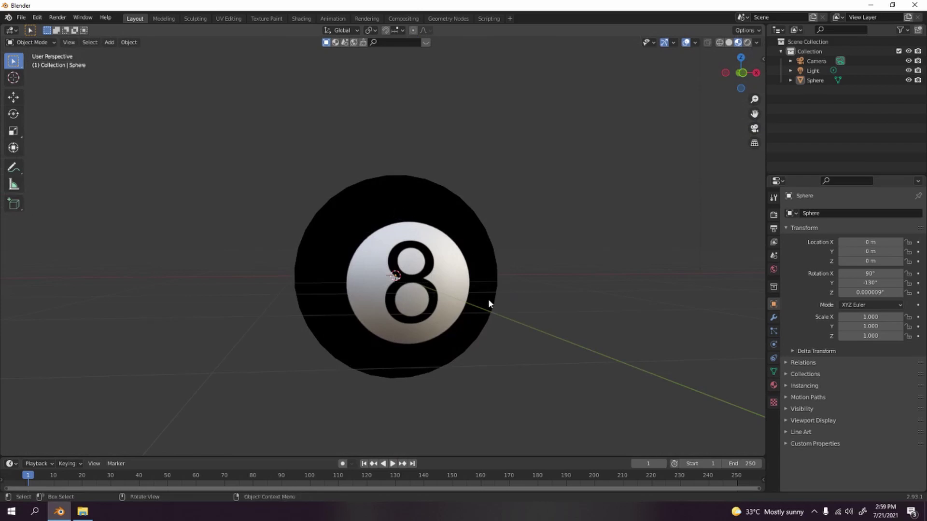
pyautogui.scroll(-3, 505, 273)
pyautogui.scroll(-2, 503, 270)
# Step: Start a new General file and discard the unsaved 8-ball scene
pyautogui.moveTo(503, 271)
pyautogui.mouseDown(button='middle')
pyautogui.moveTo(471, 269)
pyautogui.moveTo(509, 275)
pyautogui.mouseUp(button='middle')
pyautogui.scroll(3, 508, 275)
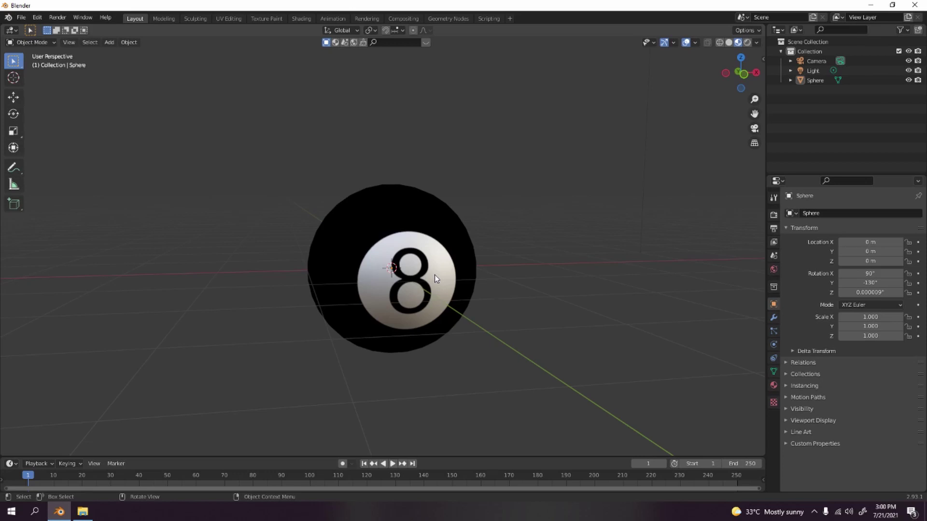
pyautogui.scroll(2, 439, 278)
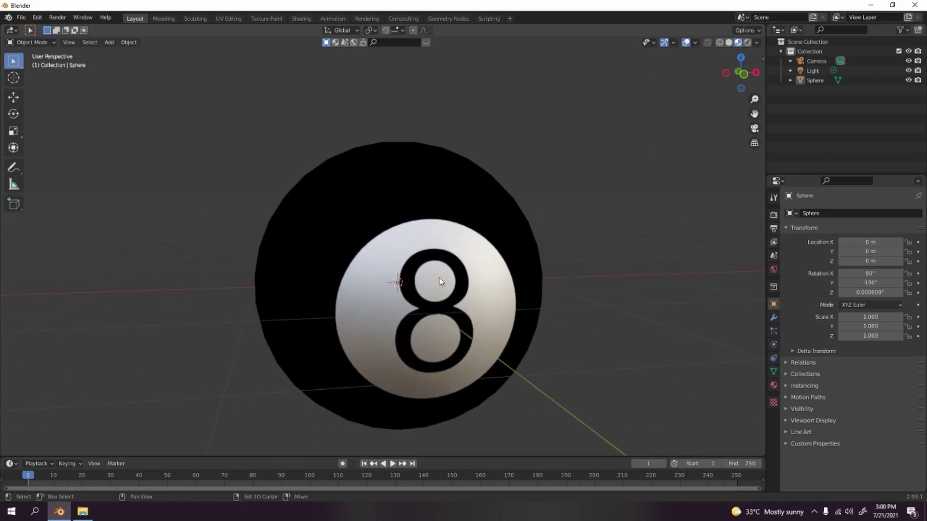
pyautogui.scroll(-2, 439, 272)
pyautogui.moveTo(440, 271)
pyautogui.mouseDown(button='middle')
pyautogui.moveTo(303, 208)
pyautogui.moveTo(328, 249)
pyautogui.mouseUp(button='middle')
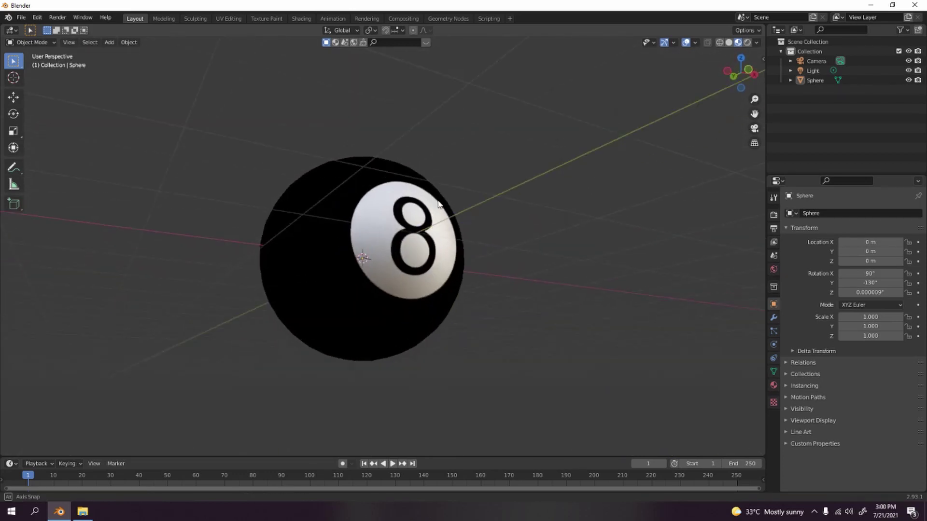
pyautogui.scroll(-2, 328, 252)
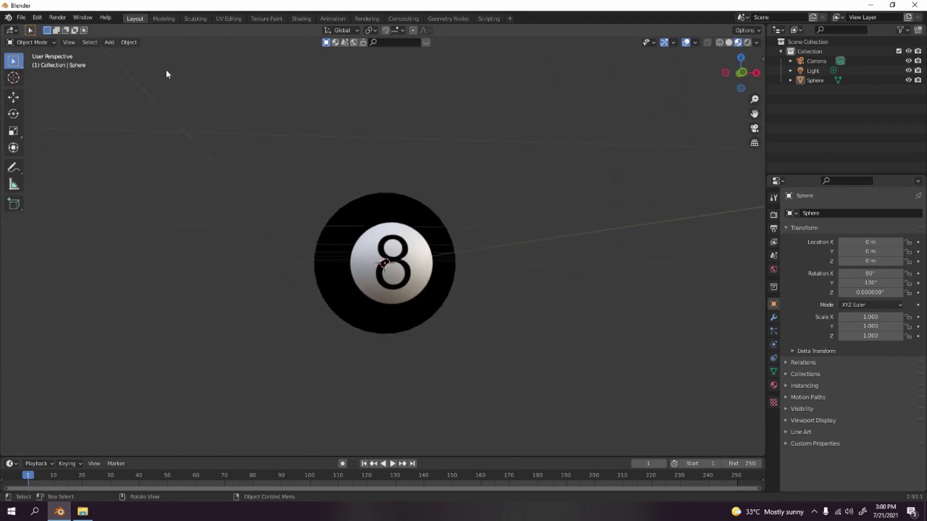
pyautogui.hotkey('ctrl', 'n')
pyautogui.click(217, 149)
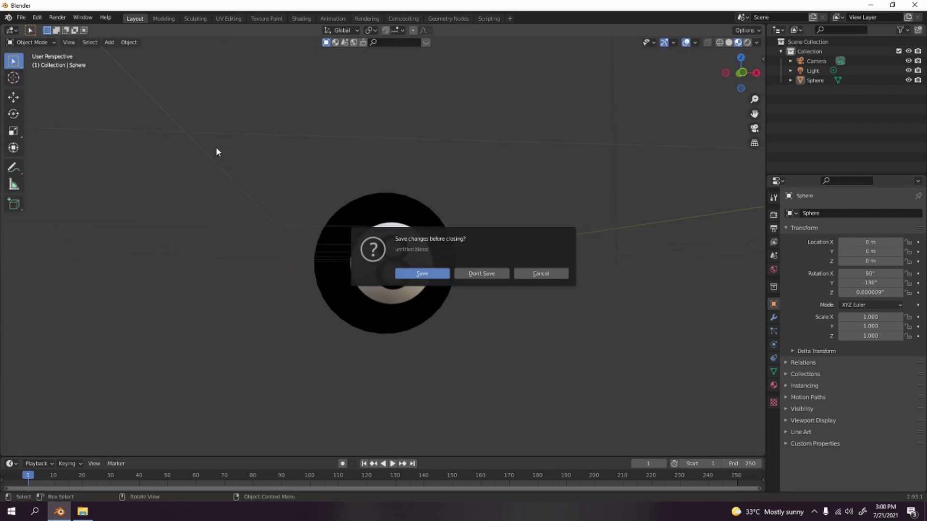
pyautogui.click(496, 273)
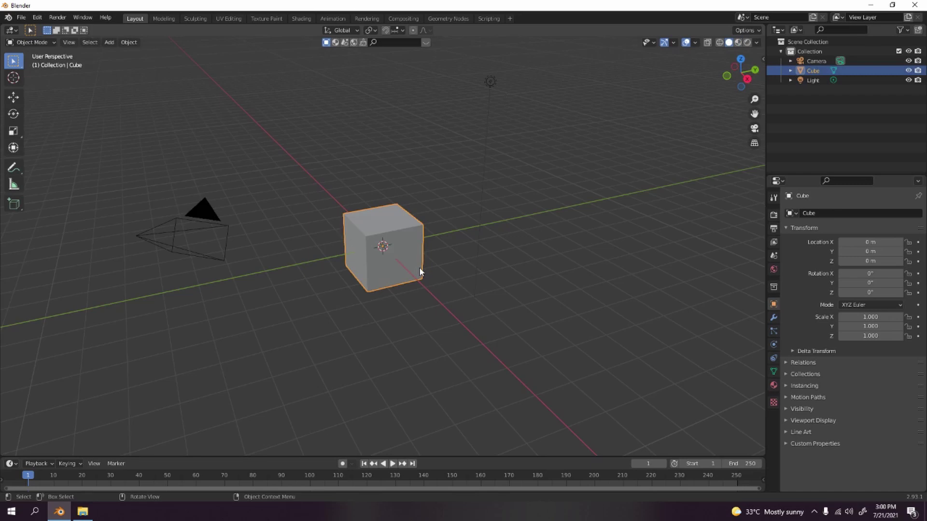
# Step: Delete the default light, camera and cube to leave an empty scene
pyautogui.moveTo(444, 49); pyautogui.dragTo(537, 121)
pyautogui.press('Delete')
pyautogui.click(203, 217)
pyautogui.press('Delete')
pyautogui.click(384, 233)
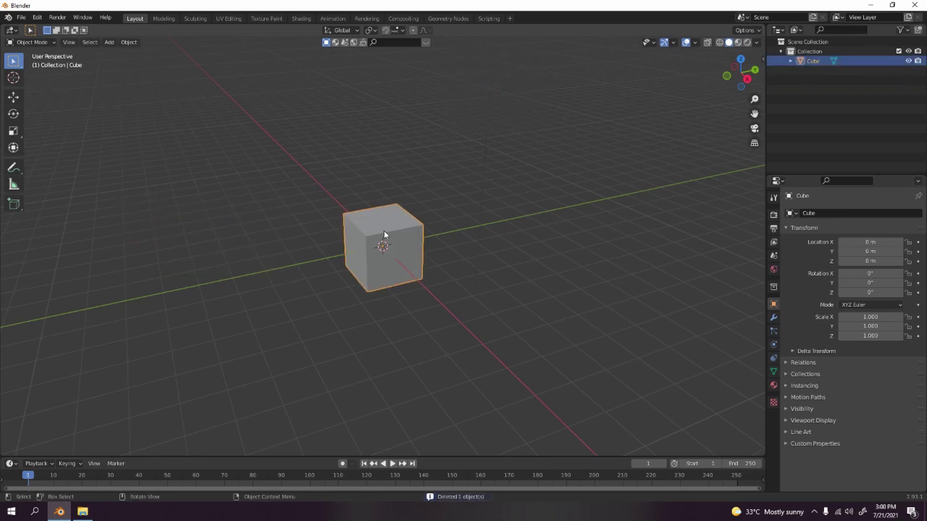
pyautogui.press('Delete')
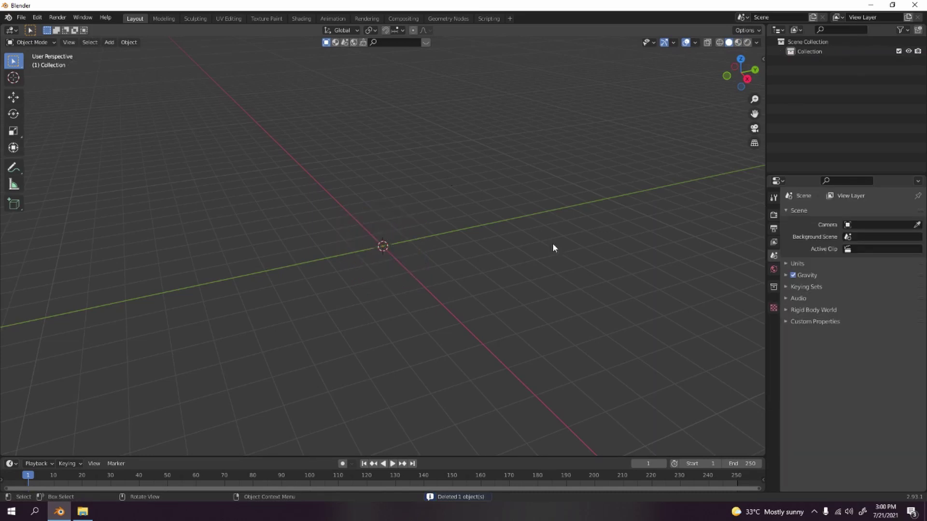
# Step: Add a UV sphere at the scene origin and view it from the front
pyautogui.hotkey('shift', 'a')
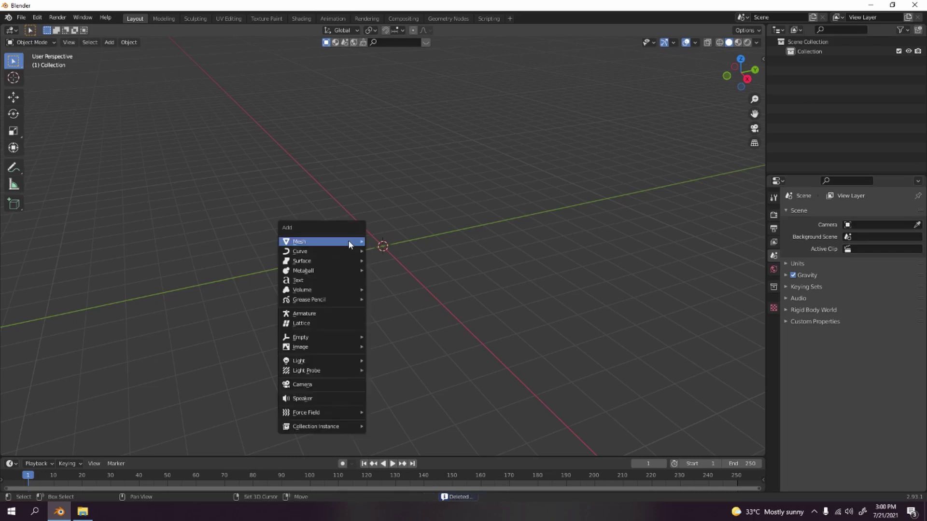
pyautogui.click(418, 271)
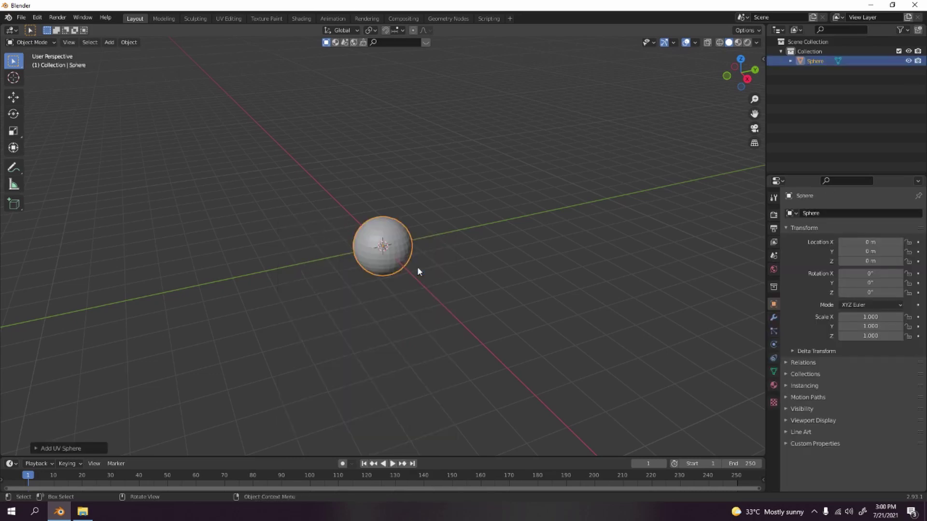
pyautogui.press('KP_1')
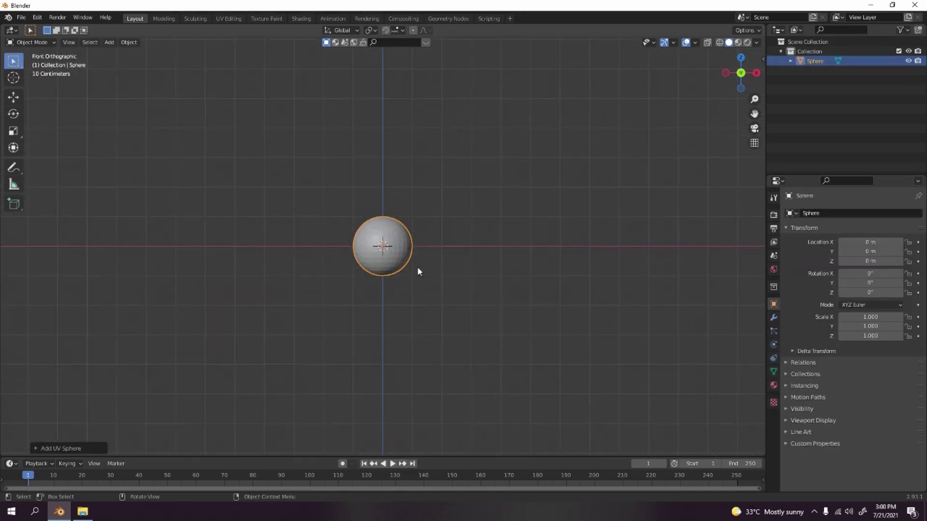
pyautogui.scroll(3, 417, 270)
pyautogui.scroll(1, 418, 269)
pyautogui.scroll(1, 426, 234)
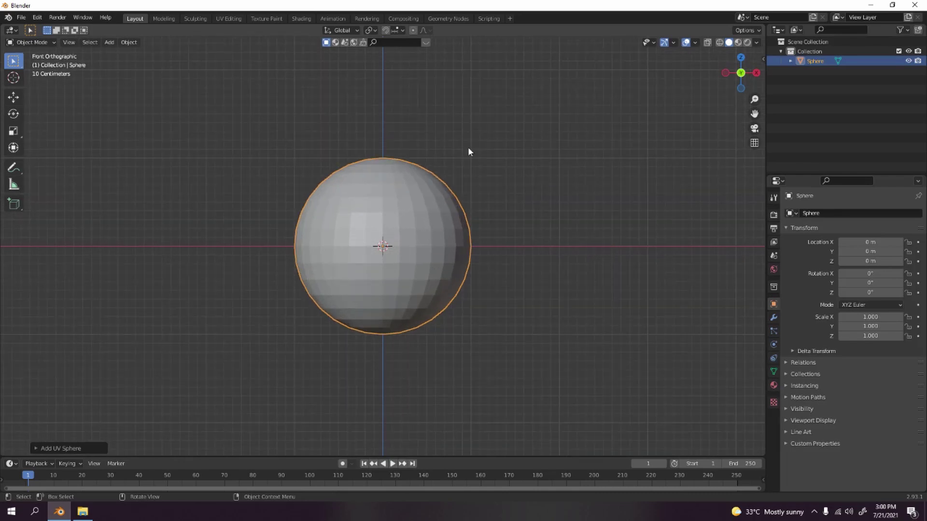
# Step: Apply Shade Smooth to the sphere and orbit to inspect it
pyautogui.moveTo(437, 170); pyautogui.dragTo(462, 233, button='middle')
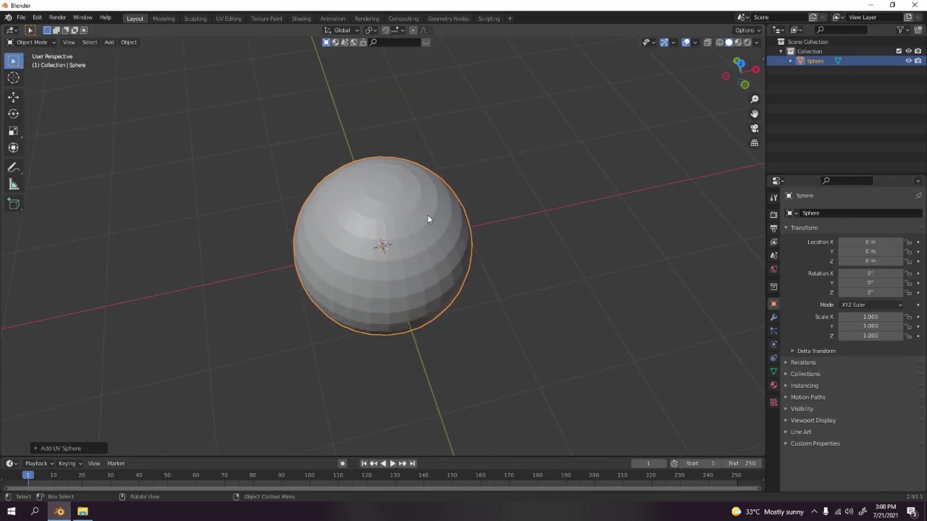
pyautogui.rightClick(418, 248)
pyautogui.click(418, 248)
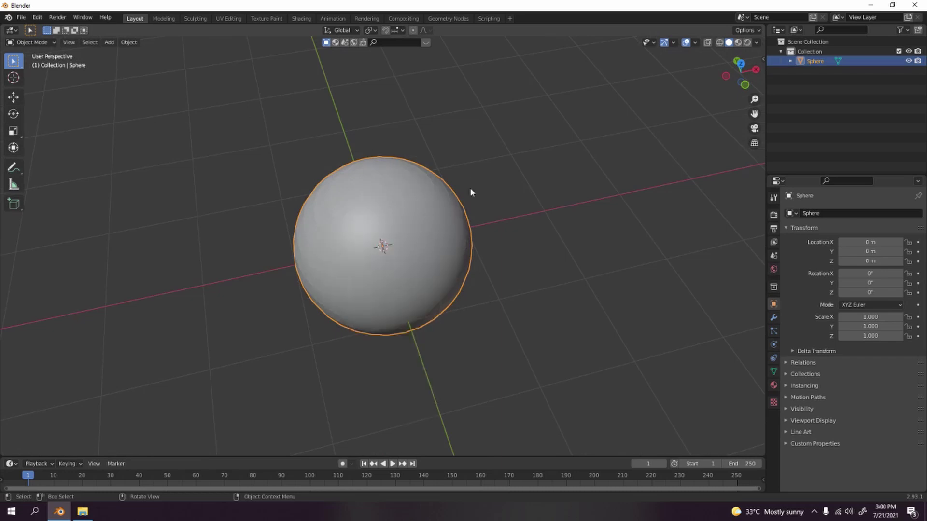
pyautogui.moveTo(463, 204)
pyautogui.mouseDown(button='middle')
pyautogui.moveTo(426, 148)
pyautogui.moveTo(449, 164)
pyautogui.mouseUp(button='middle')
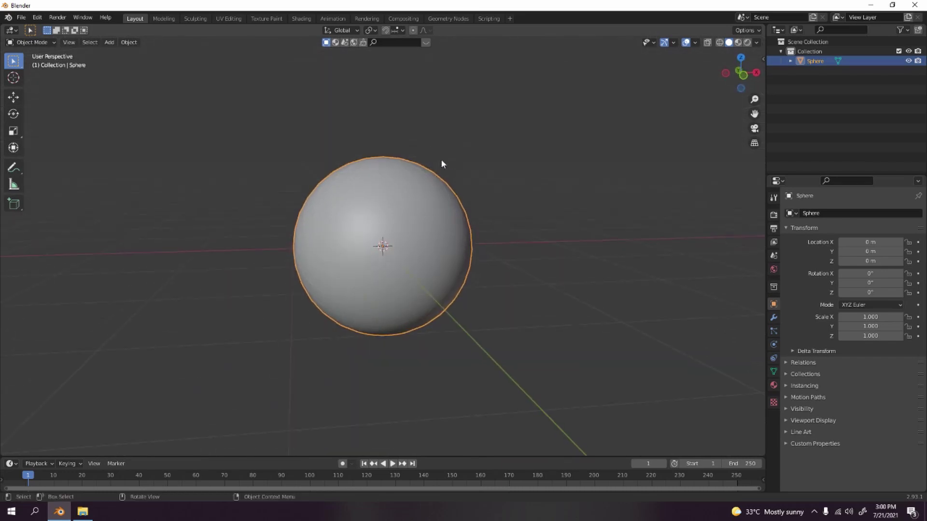
pyautogui.moveTo(382, 163); pyautogui.dragTo(315, 34, button='middle')
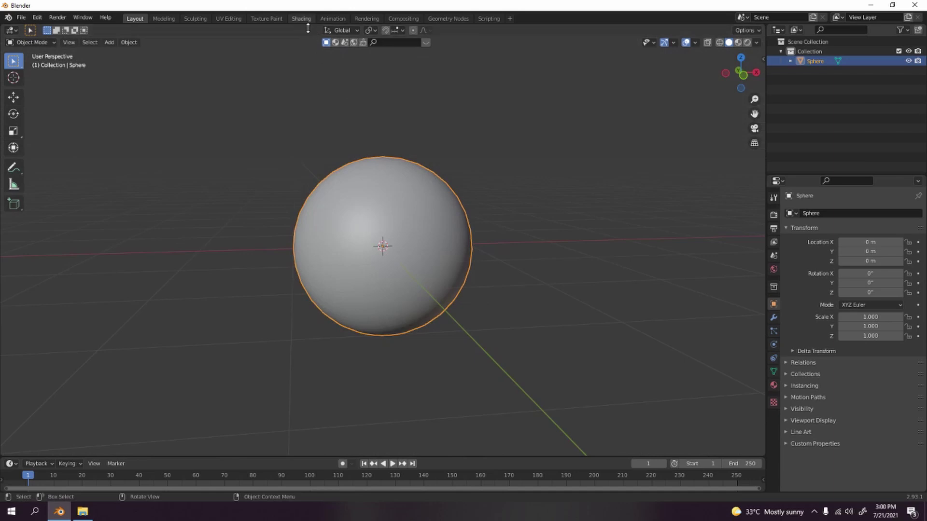
# Step: Create a new material for the sphere in the Shading workspace
pyautogui.click(303, 19)
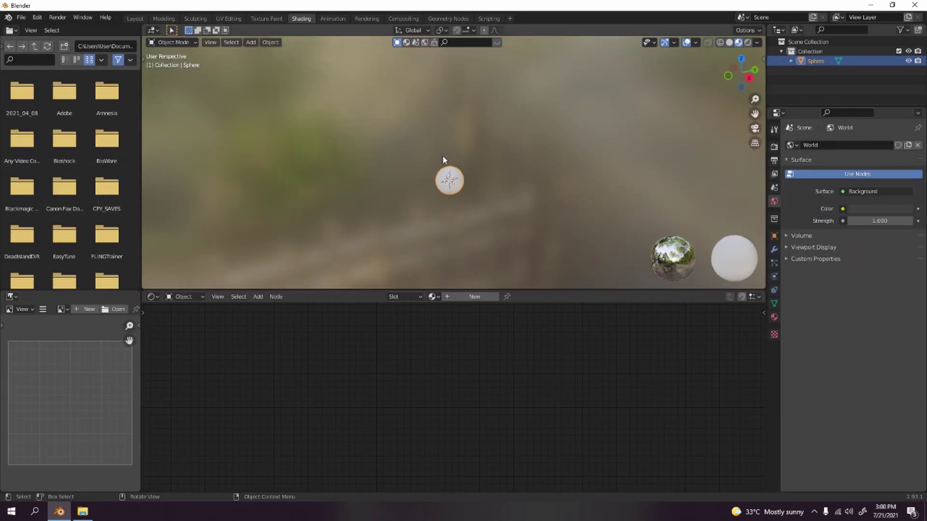
pyautogui.click(466, 297)
pyautogui.scroll(1, 407, 313)
pyautogui.scroll(1, 396, 337)
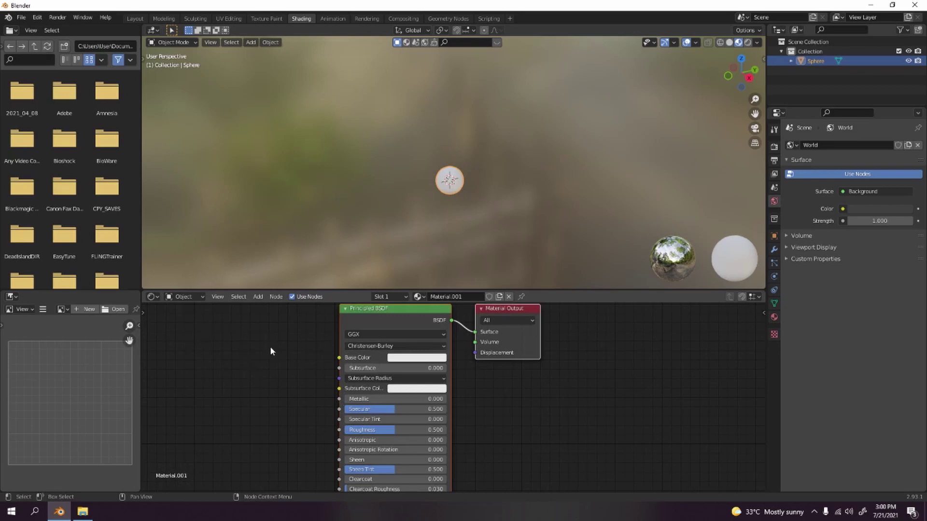
pyautogui.moveTo(326, 346); pyautogui.dragTo(385, 351, button='middle')
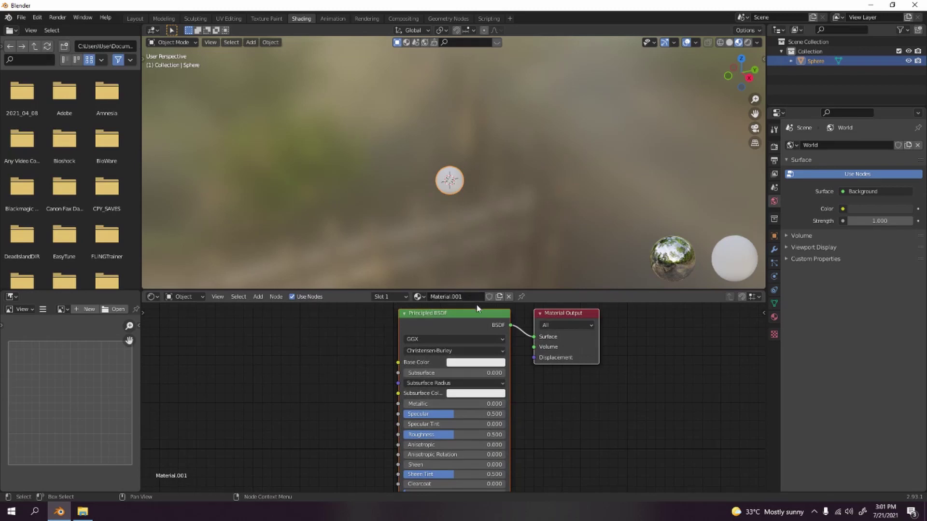
# Step: Replace the Principled BSDF with a Glossy BSDF wired to the Material Output Surface
pyautogui.click(339, 348)
pyautogui.click(443, 314)
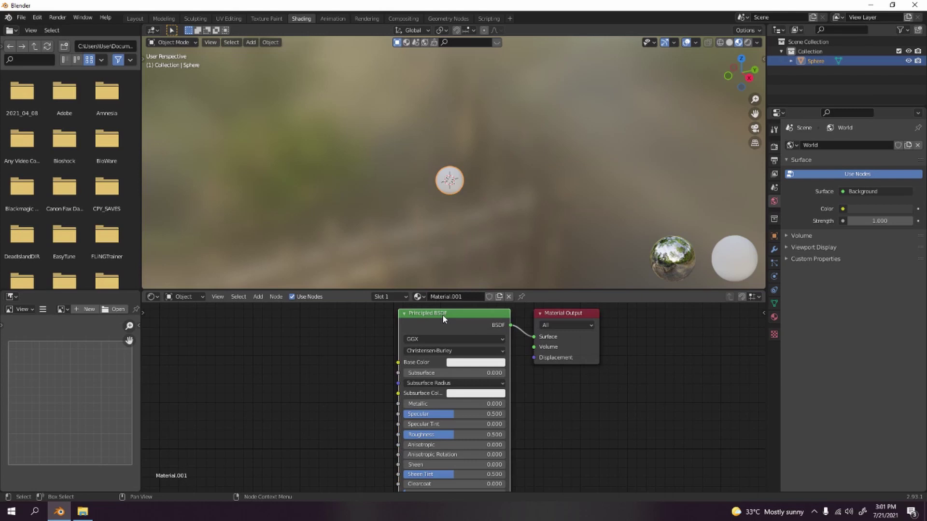
pyautogui.press('Delete')
pyautogui.hotkey('shift', 'a')
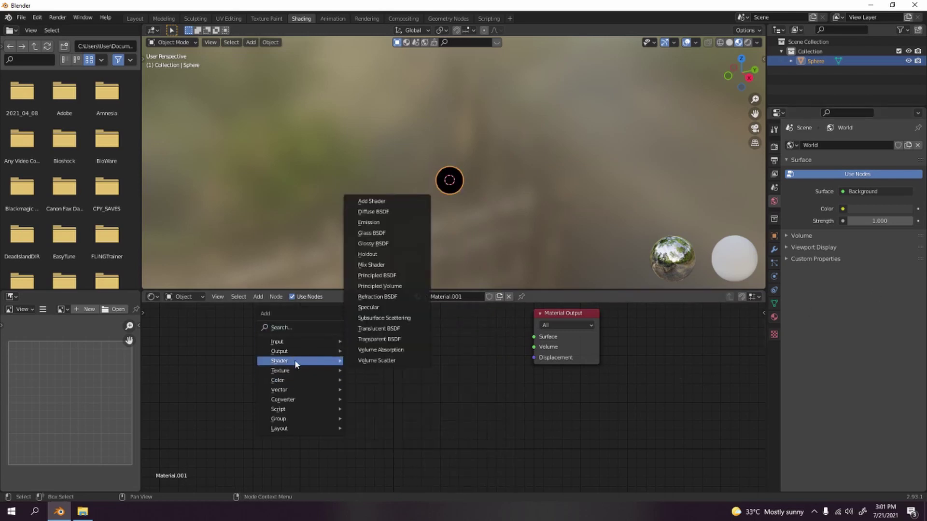
pyautogui.click(383, 247)
pyautogui.click(378, 342)
pyautogui.moveTo(448, 355); pyautogui.dragTo(534, 337)
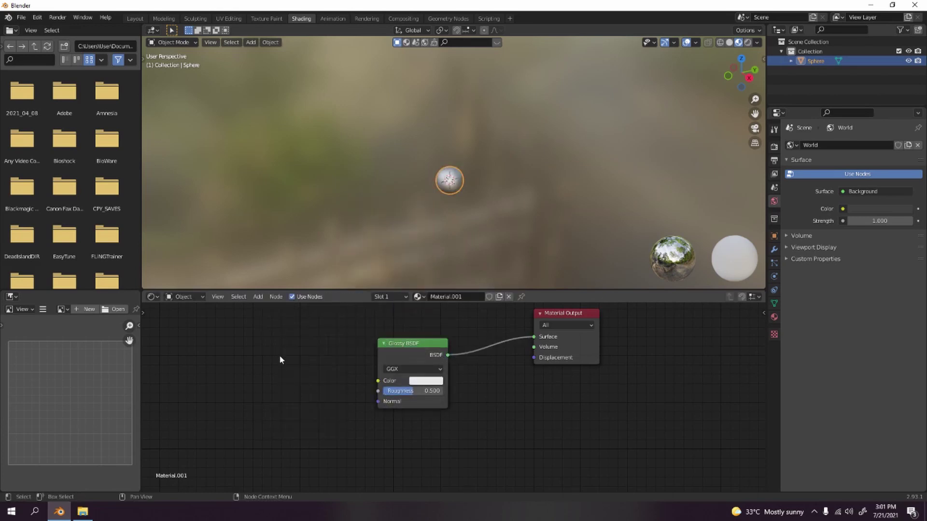
# Step: Add an Image Texture node feeding Glossy BSDF Color, and open its image browser
pyautogui.hotkey('shift', 'a')
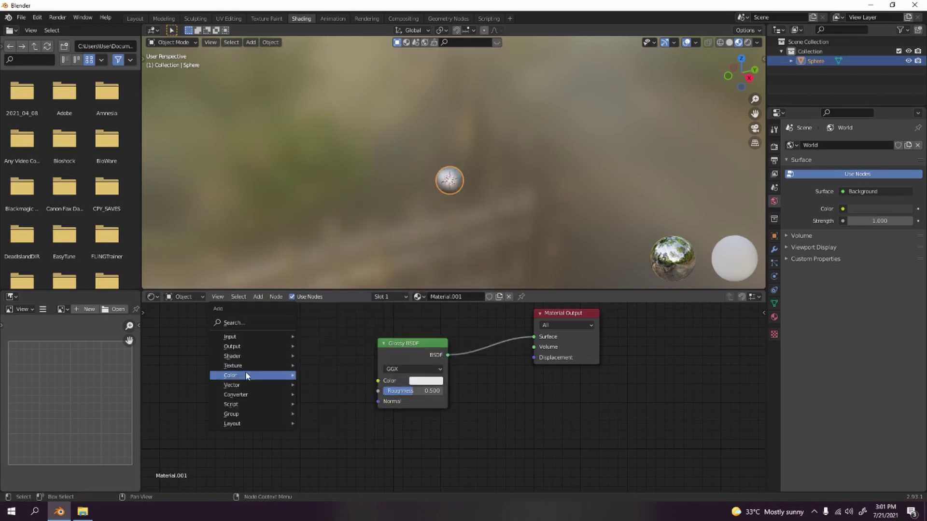
pyautogui.moveTo(253, 366)
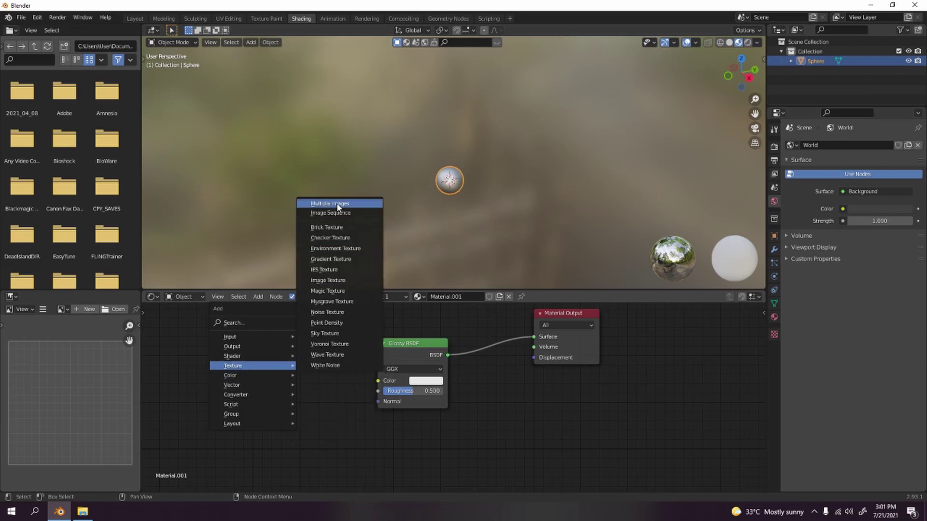
pyautogui.click(332, 281)
pyautogui.click(303, 377)
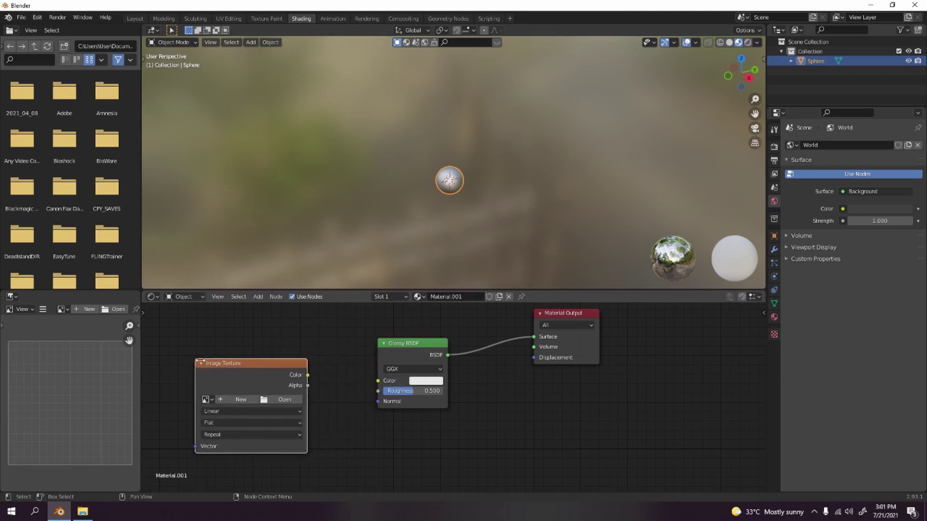
pyautogui.moveTo(307, 374); pyautogui.dragTo(378, 382)
pyautogui.scroll(3, 433, 196)
pyautogui.scroll(3, 432, 195)
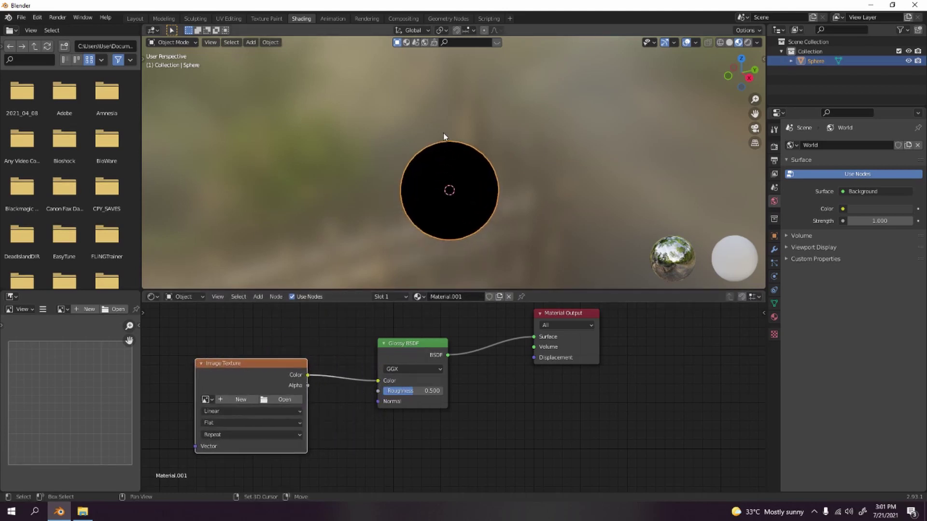
pyautogui.moveTo(220, 413)
pyautogui.mouseDown(button='middle')
pyautogui.moveTo(300, 389)
pyautogui.moveTo(288, 413)
pyautogui.mouseUp(button='middle')
pyautogui.scroll(2, 300, 390)
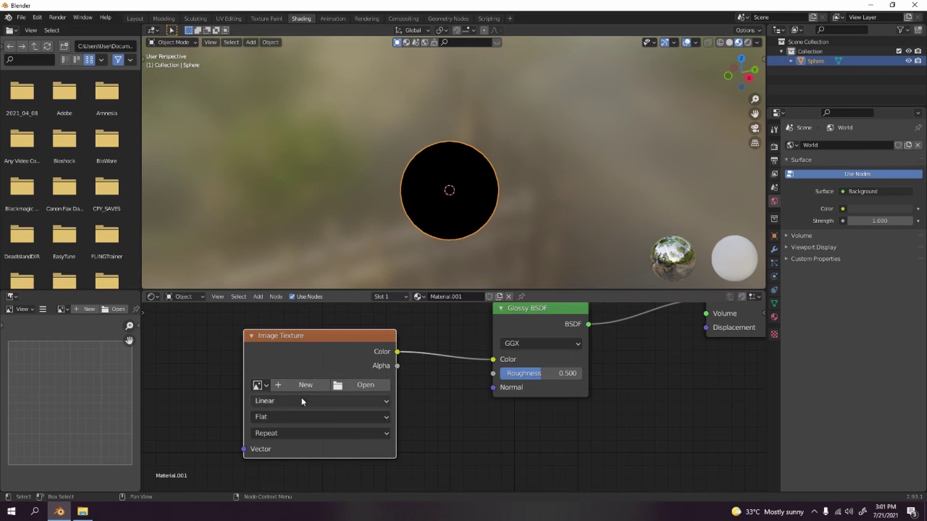
pyautogui.click(372, 388)
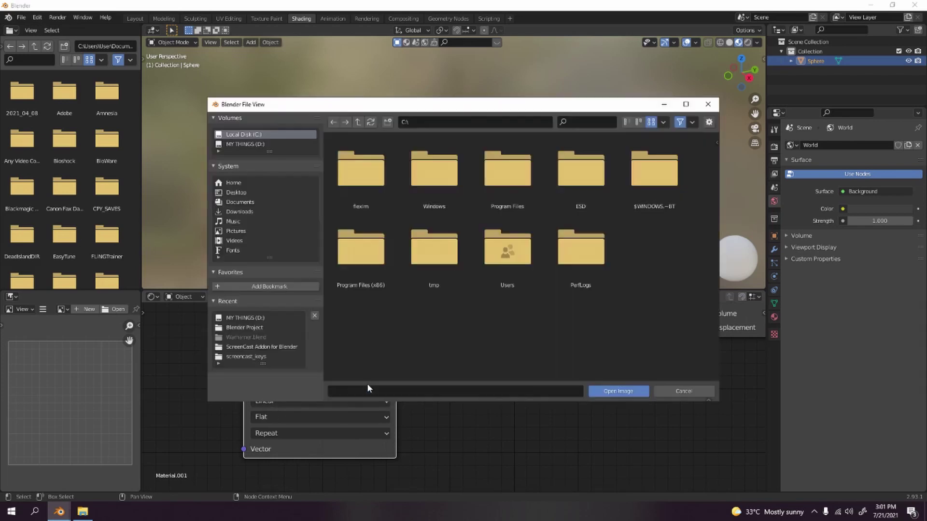
# Step: Load Ball.png from the D: drive into the Image Texture and inspect the ball
pyautogui.click(245, 145)
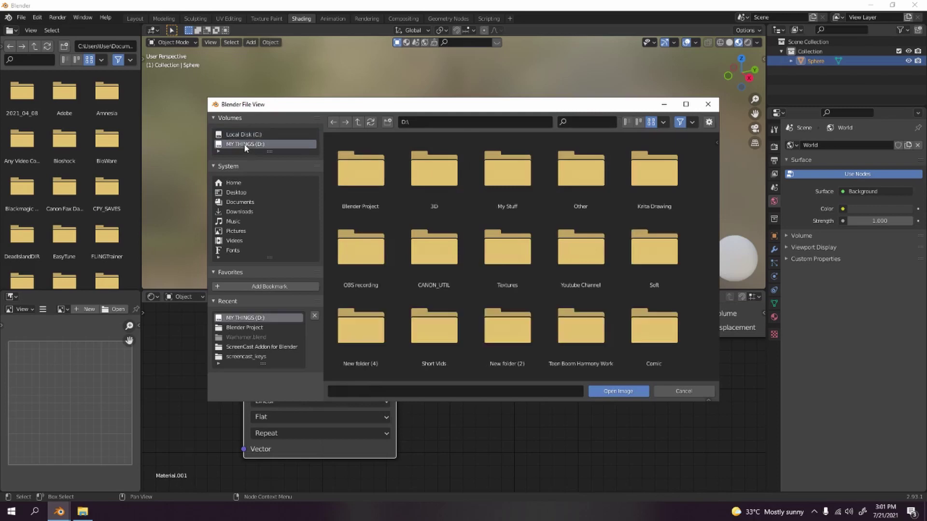
pyautogui.click(689, 104)
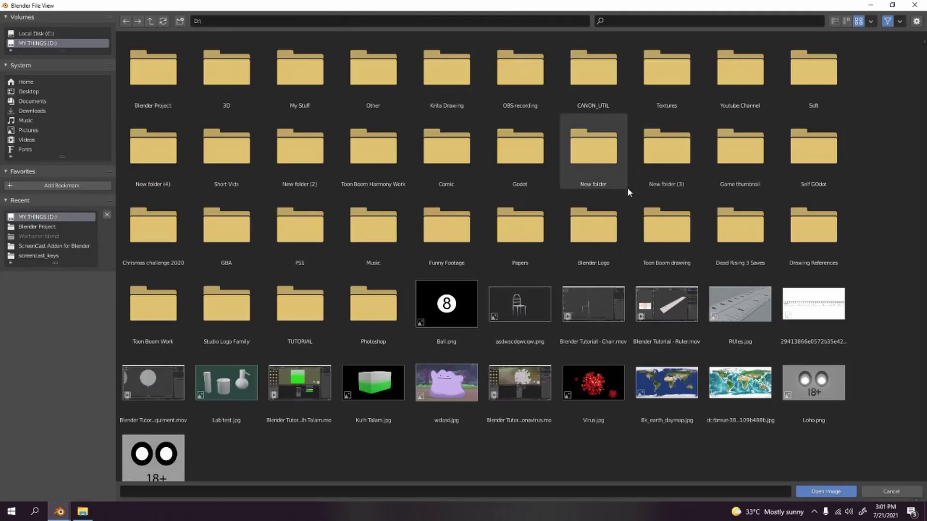
pyautogui.click(451, 307)
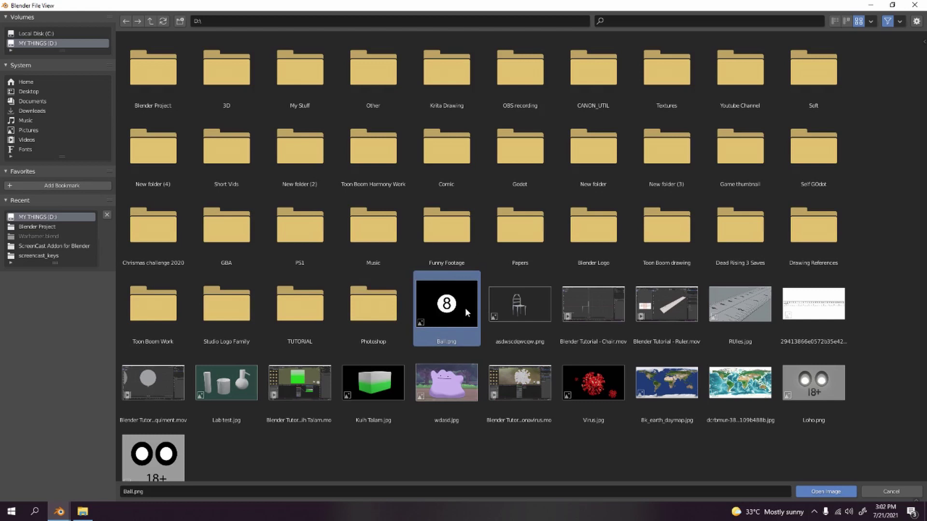
pyautogui.click(837, 491)
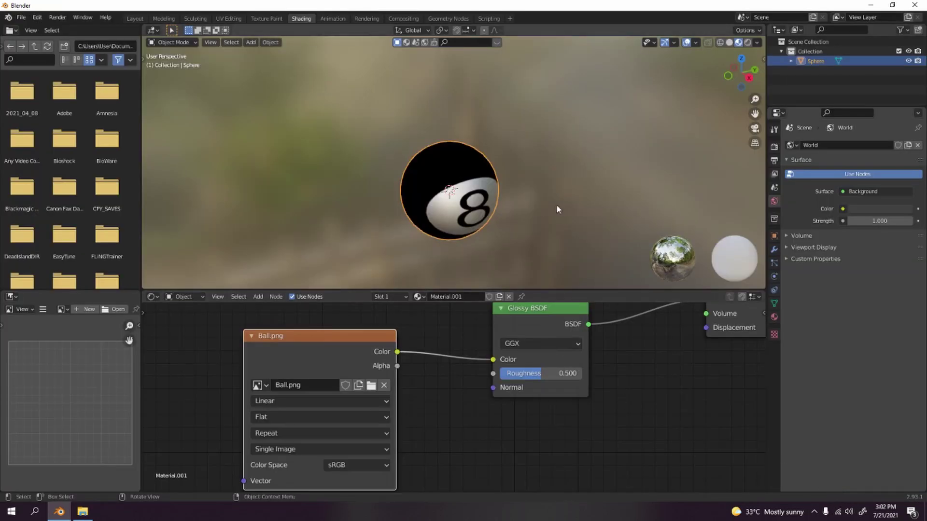
pyautogui.moveTo(556, 209); pyautogui.dragTo(556, 194, button='middle')
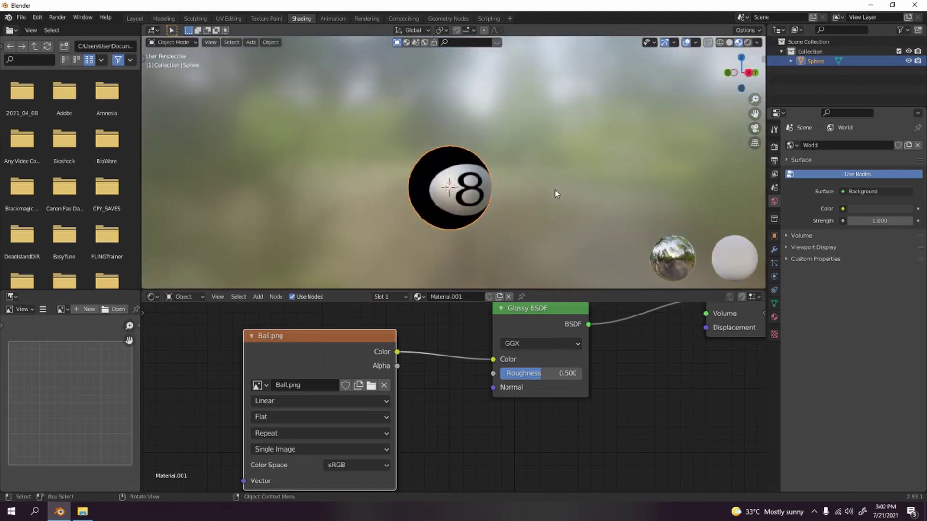
pyautogui.scroll(3, 554, 190)
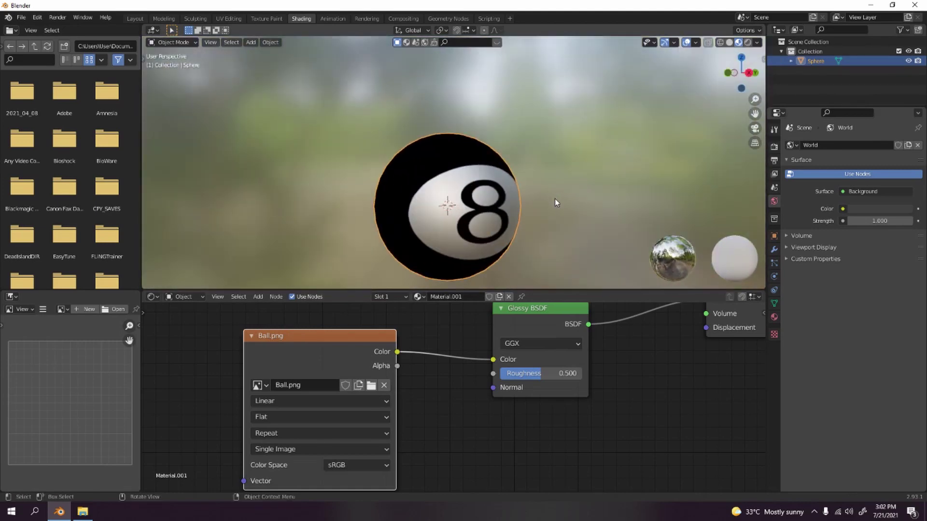
pyautogui.scroll(-3, 554, 199)
pyautogui.moveTo(498, 181); pyautogui.dragTo(457, 173, button='middle')
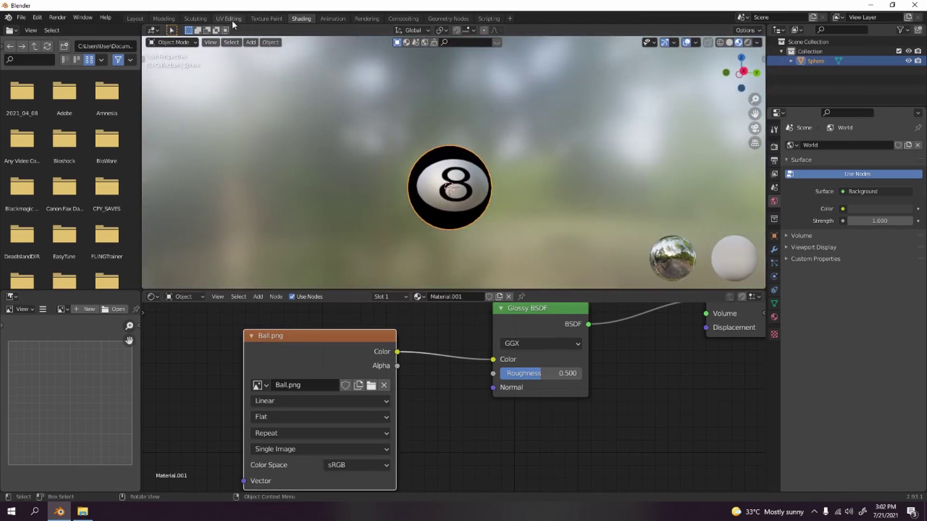
# Step: In the UV Editing workspace, unwrap the sphere, then try Smart UV Project
pyautogui.click(230, 19)
pyautogui.scroll(-3, 352, 263)
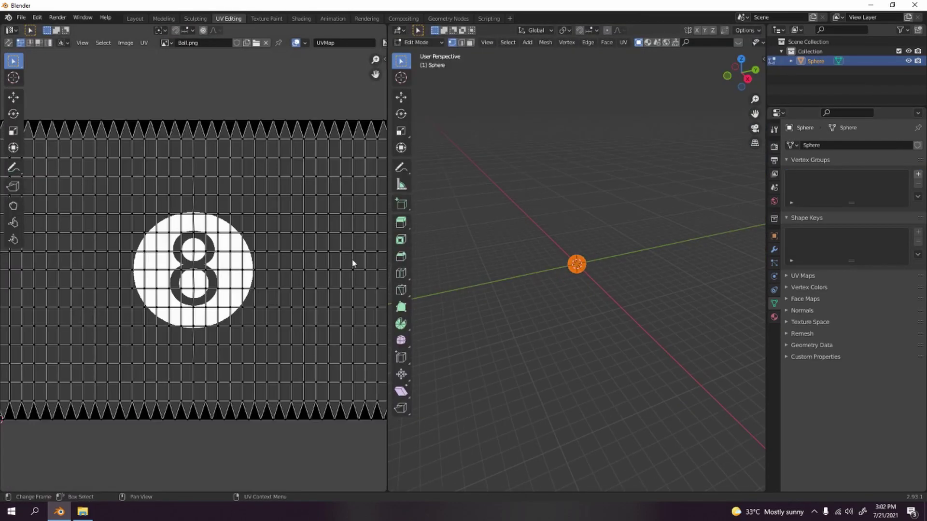
pyautogui.scroll(2, 597, 256)
pyautogui.scroll(4, 598, 256)
pyautogui.scroll(2, 598, 257)
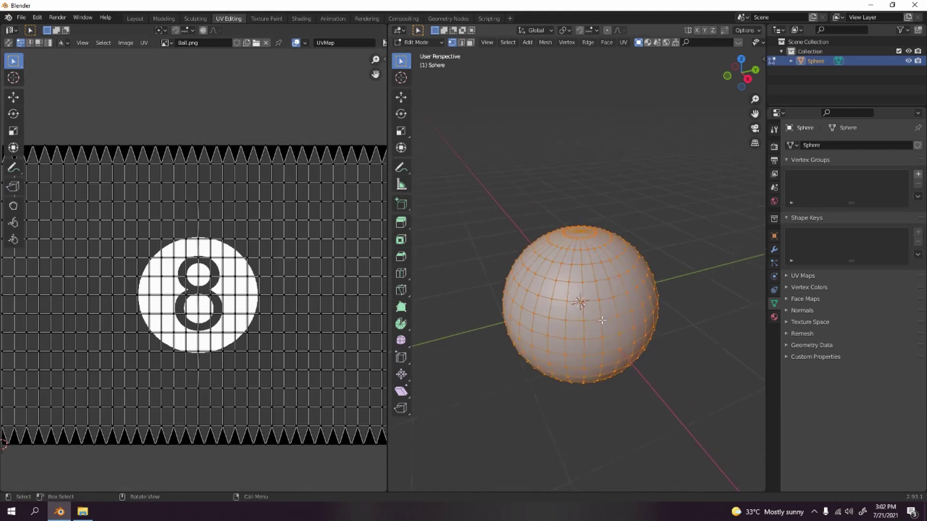
pyautogui.scroll(1, 598, 264)
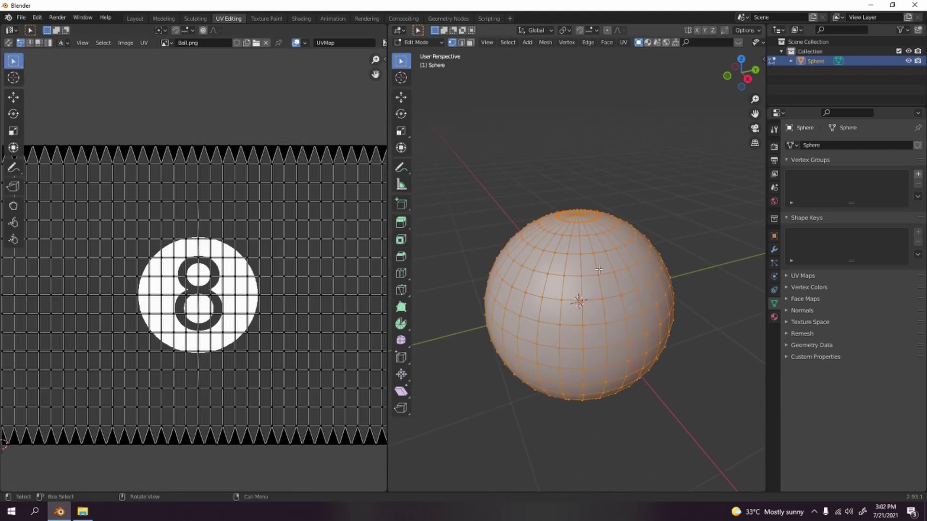
pyautogui.press('u')
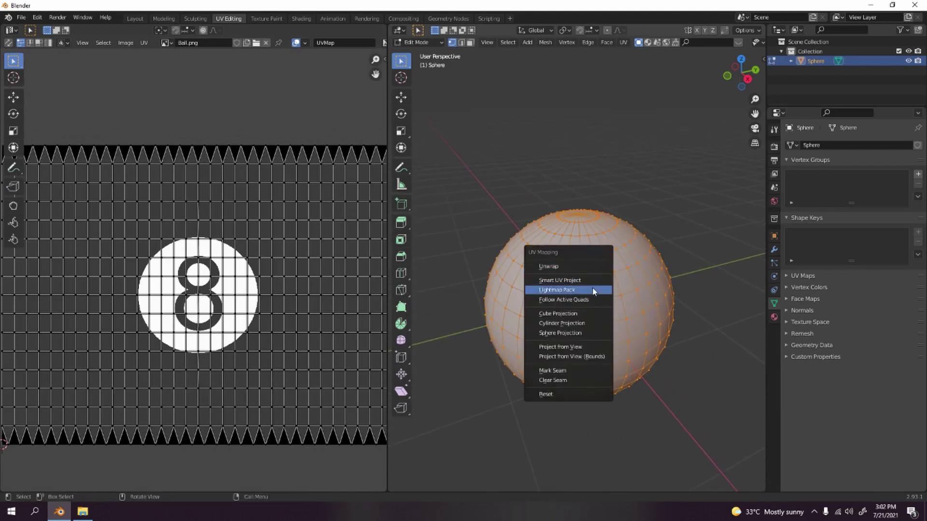
pyautogui.click(577, 268)
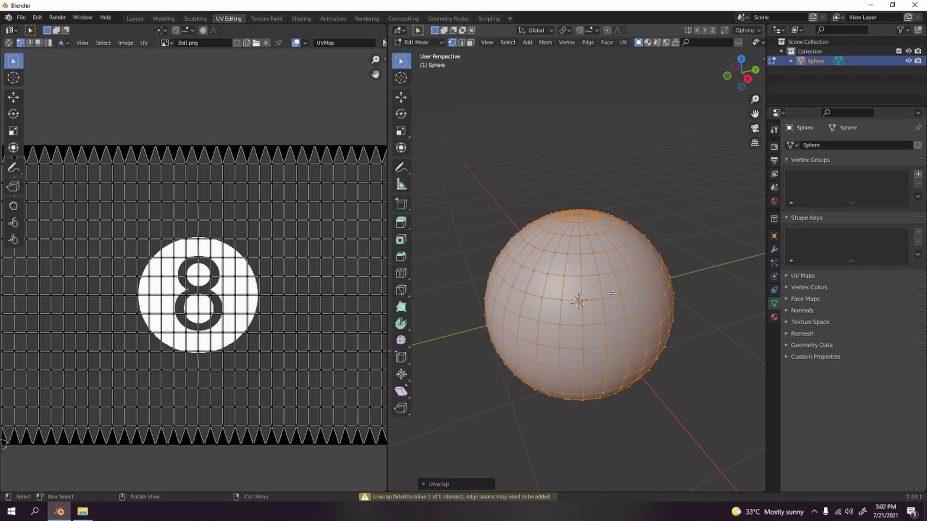
pyautogui.press('u')
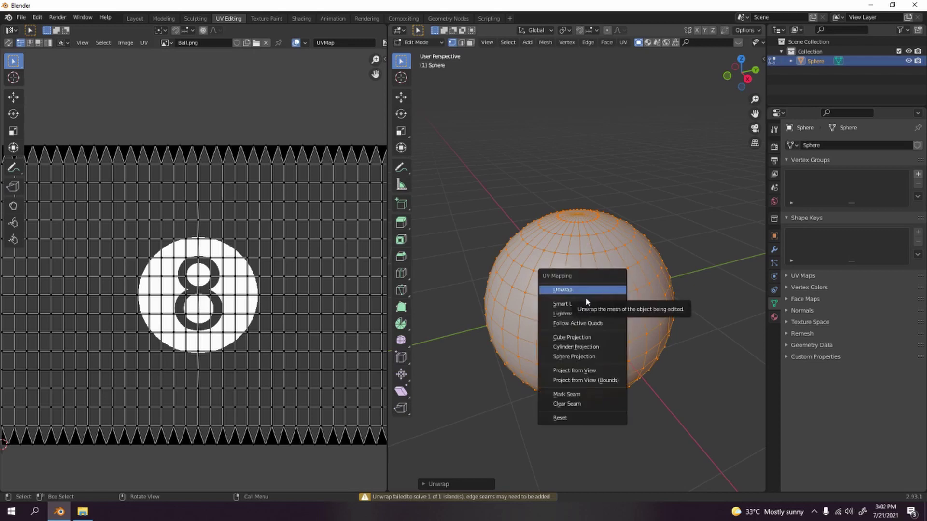
pyautogui.click(588, 305)
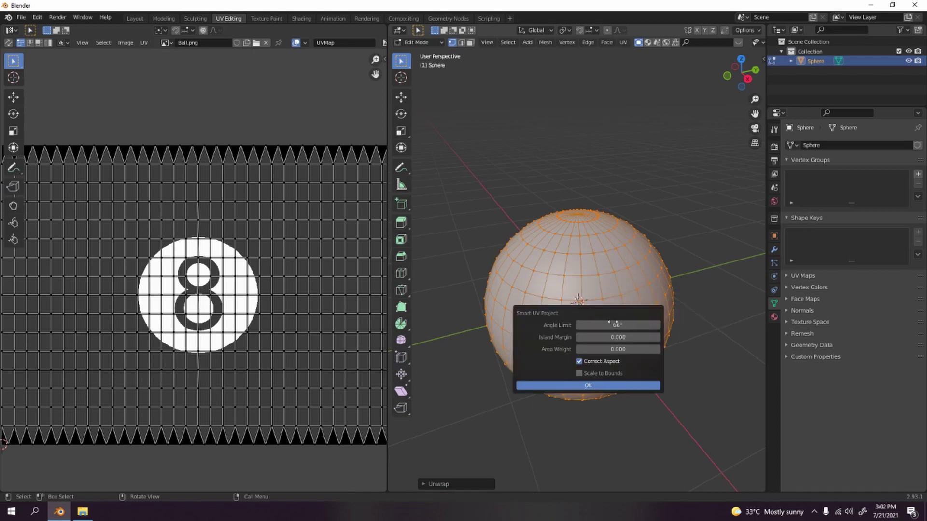
pyautogui.click(587, 389)
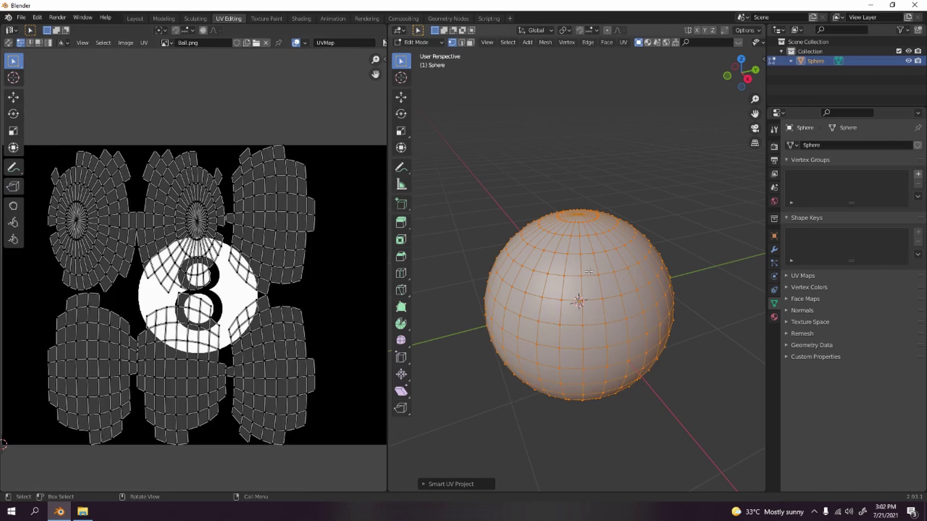
# Step: Remap the UVs with Sphere Projection, then switch to edge select and deselect all
pyautogui.press('u')
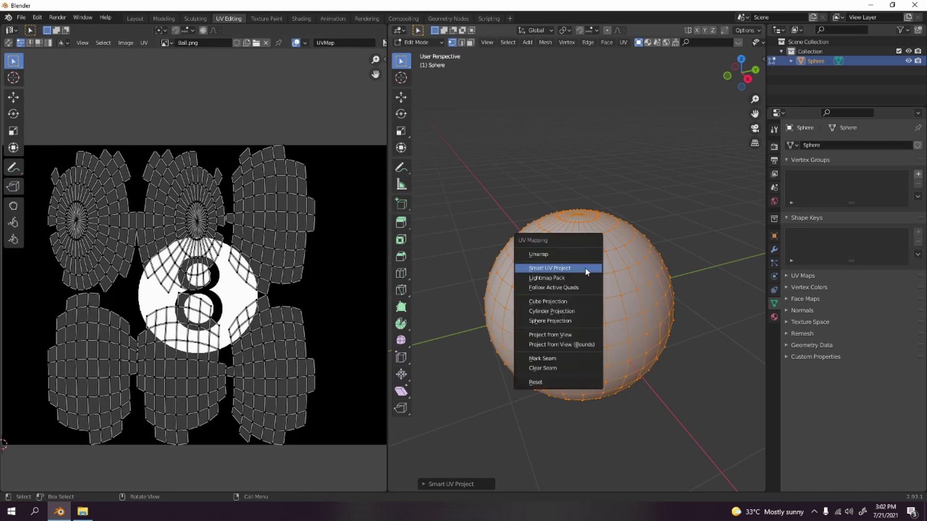
pyautogui.click(572, 320)
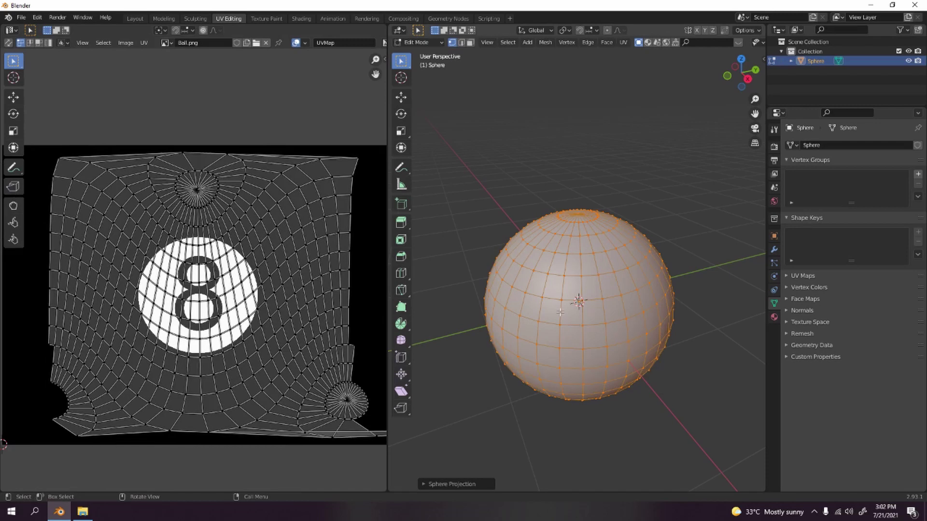
pyautogui.press('u')
pyautogui.scroll(3, 602, 254)
pyautogui.scroll(3, 602, 254)
pyautogui.scroll(-5, 601, 254)
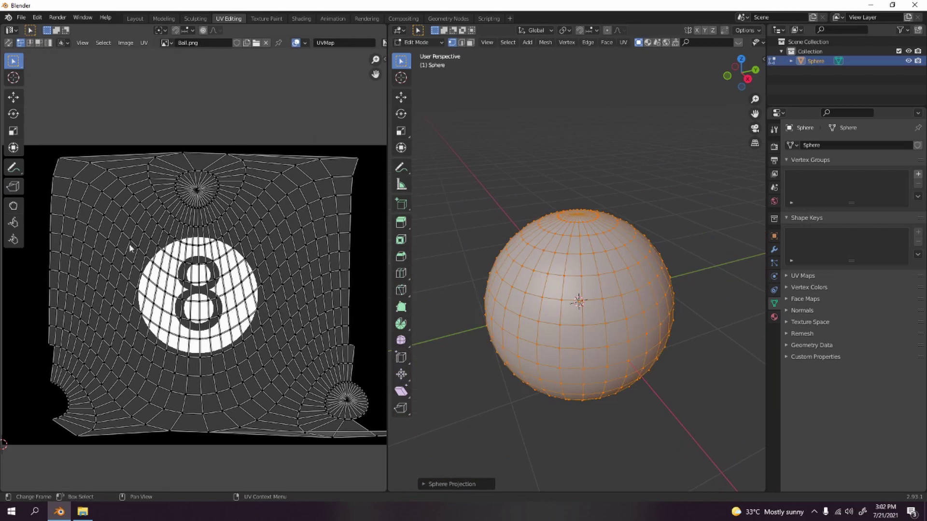
pyautogui.scroll(2, 593, 224)
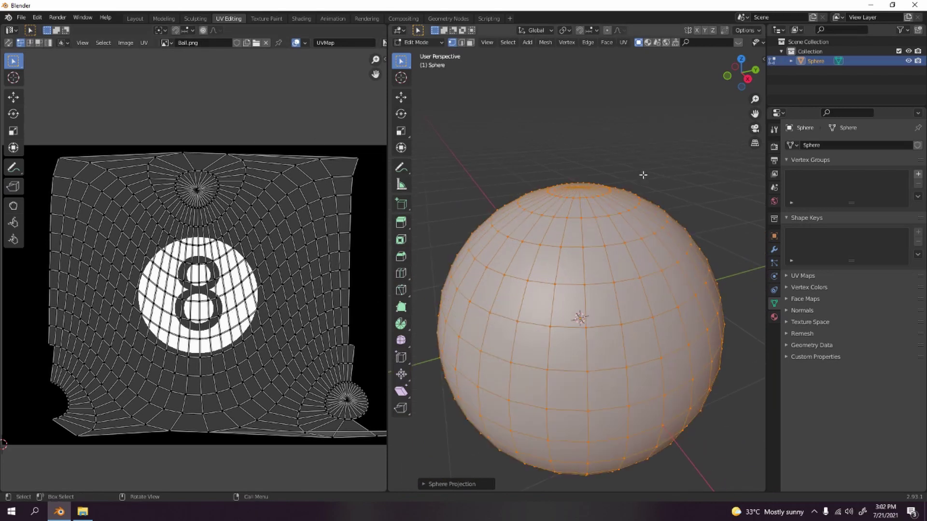
pyautogui.click(462, 42)
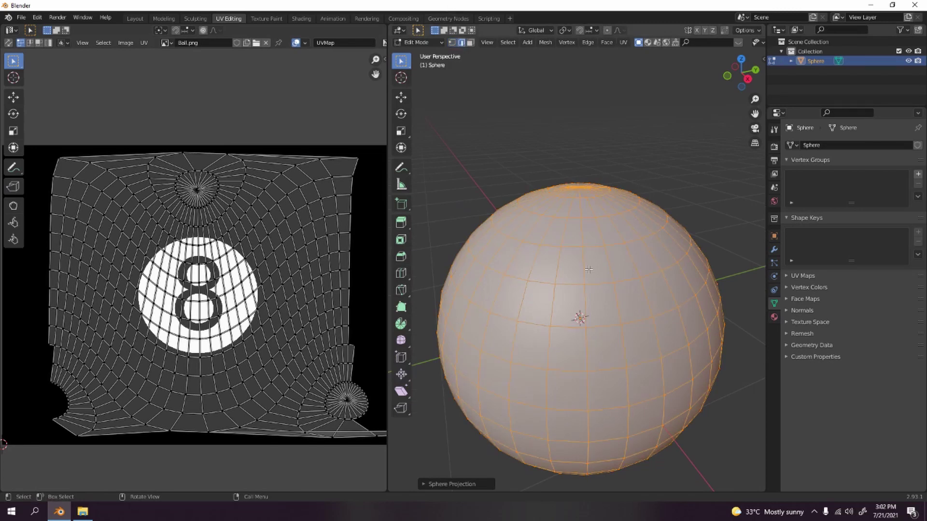
pyautogui.scroll(-2, 587, 251)
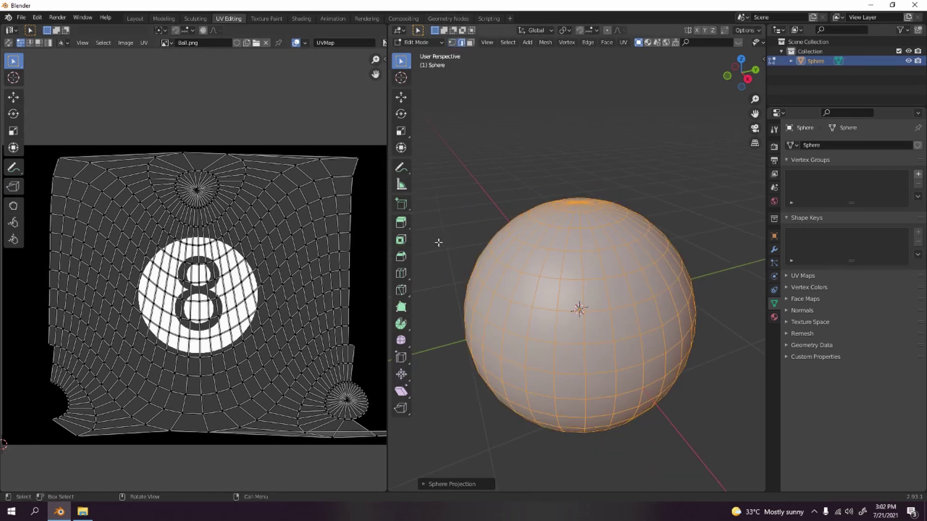
pyautogui.moveTo(448, 237)
pyautogui.mouseDown(button='middle')
pyautogui.moveTo(529, 255)
pyautogui.moveTo(594, 251)
pyautogui.mouseUp(button='middle')
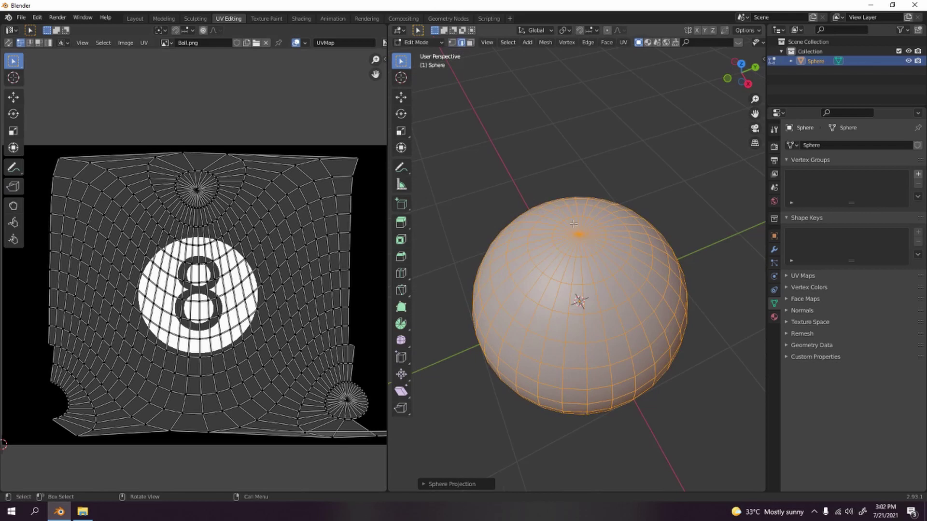
pyautogui.hotkey('alt', 'a')
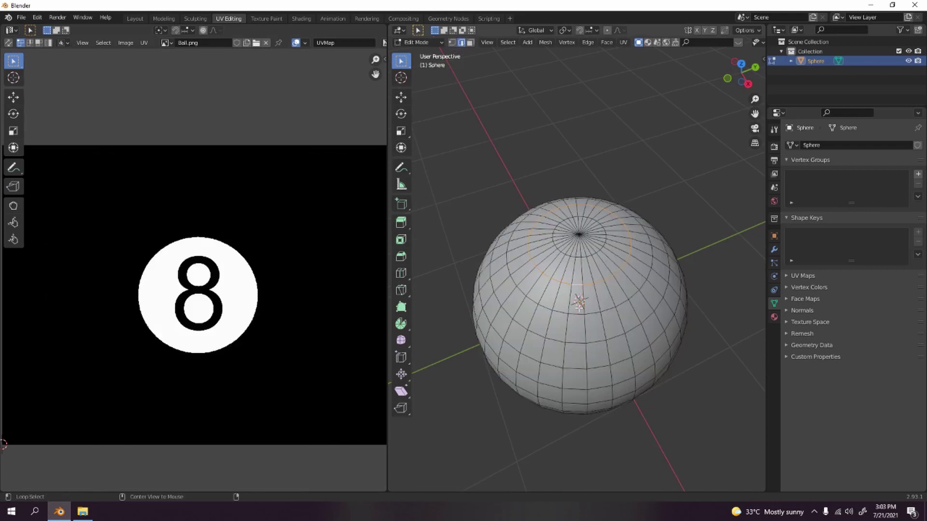
# Step: Select the upper edge loop near the pole from top view and mark it as a seam
pyautogui.press('KP_7')
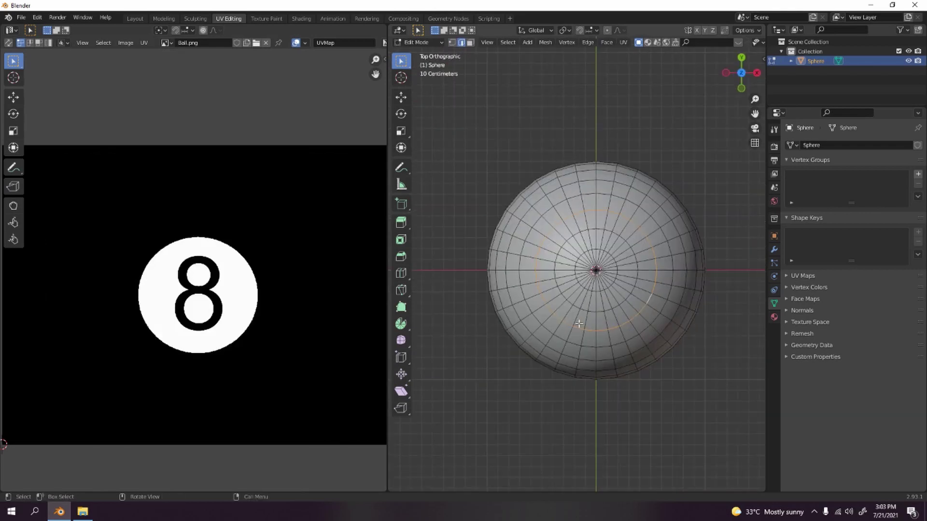
pyautogui.scroll(2, 580, 324)
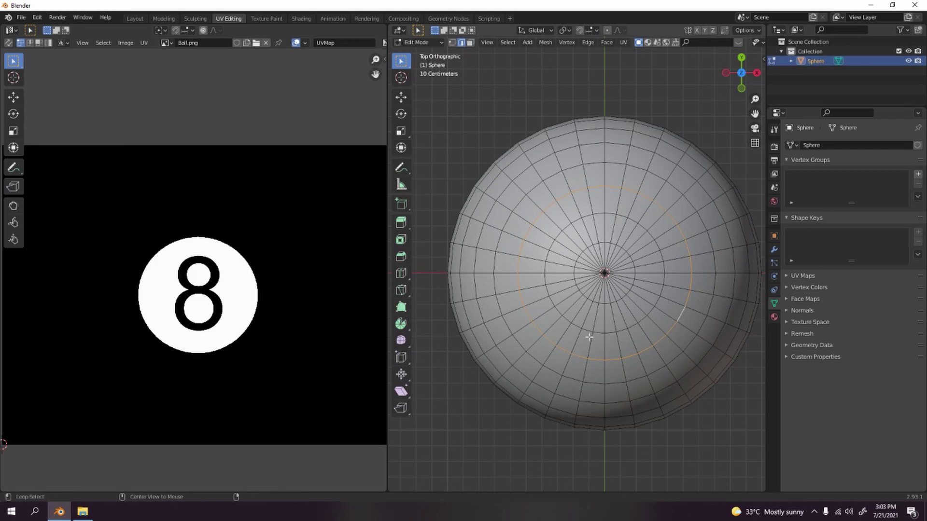
pyautogui.keyDown('alt'); pyautogui.click(590, 337); pyautogui.keyUp('alt')
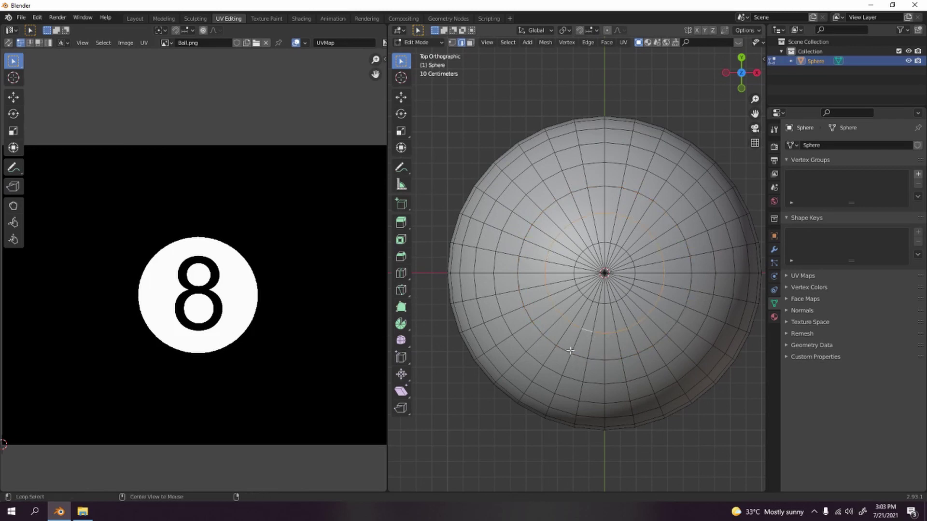
pyautogui.keyDown('alt'); pyautogui.click(569, 350); pyautogui.keyUp('alt')
pyautogui.scroll(-1, 567, 363)
pyautogui.moveTo(567, 362); pyautogui.dragTo(557, 318, button='middle')
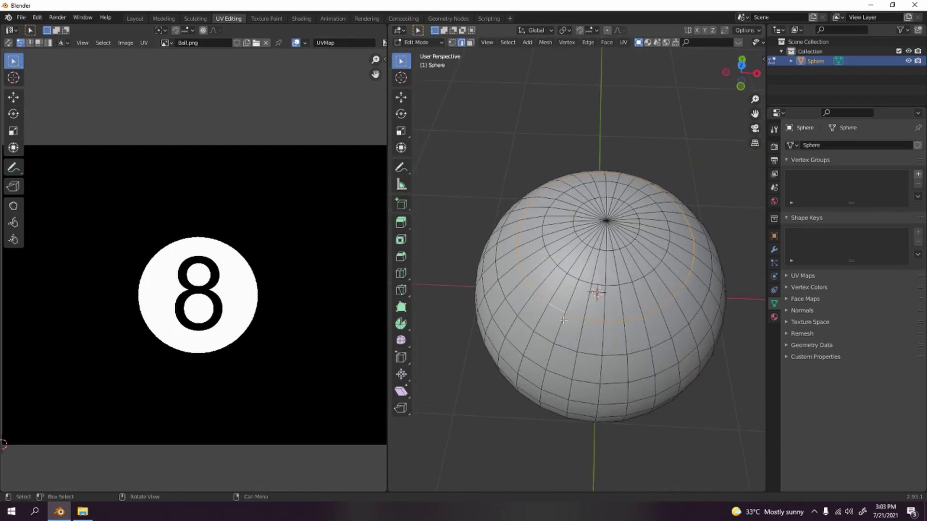
pyautogui.rightClick(560, 317)
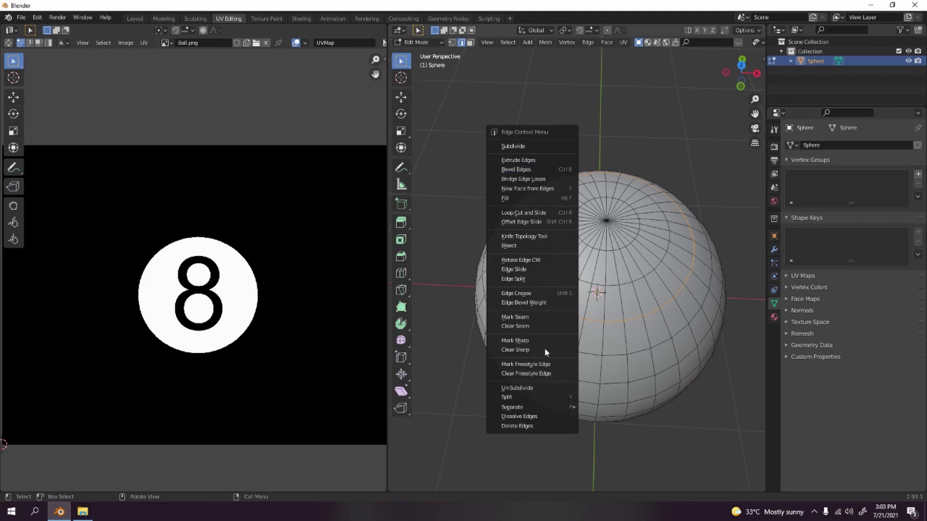
pyautogui.click(531, 318)
pyautogui.scroll(-4, 513, 335)
pyautogui.moveTo(514, 336)
pyautogui.mouseDown(button='middle')
pyautogui.moveTo(671, 286)
pyautogui.moveTo(361, 369)
pyautogui.mouseUp(button='middle')
pyautogui.scroll(5, 671, 288)
pyautogui.scroll(-3, 672, 287)
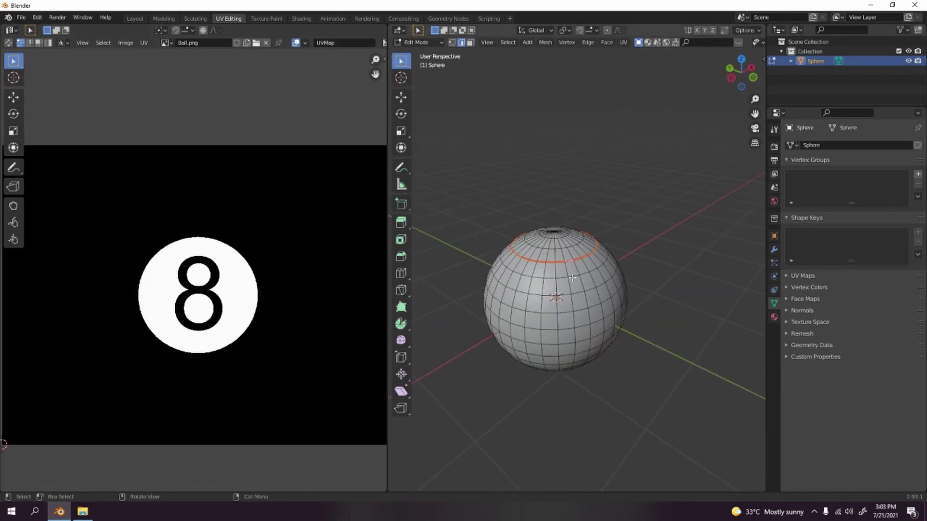
# Step: Select the whole sphere mesh and Unwrap it along the new seam
pyautogui.press('a')
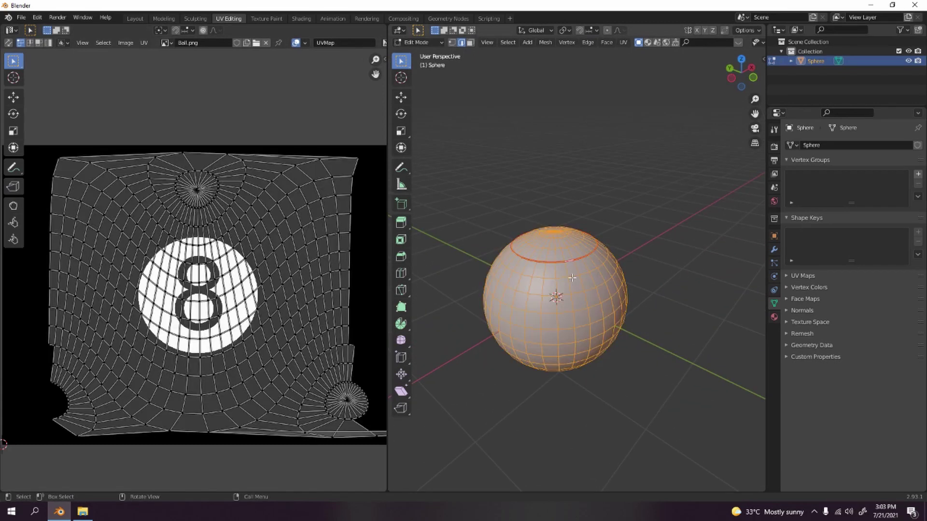
pyautogui.press('u')
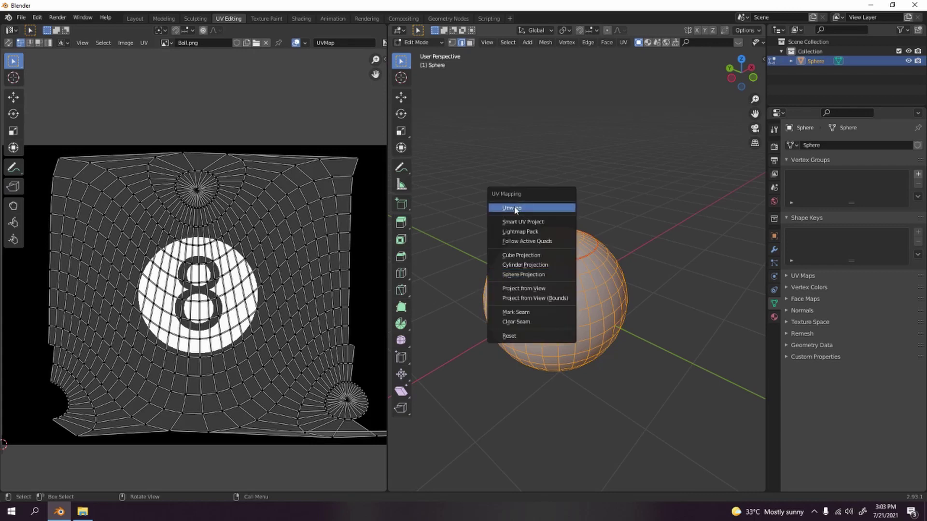
pyautogui.click(515, 210)
pyautogui.scroll(-3, 296, 275)
pyautogui.scroll(6, 204, 292)
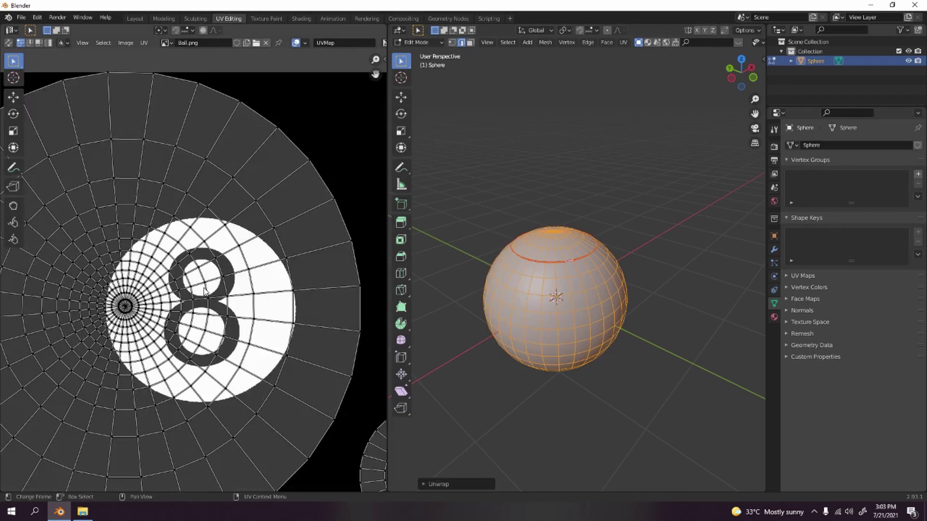
pyautogui.scroll(2, 204, 291)
pyautogui.scroll(-4, 311, 295)
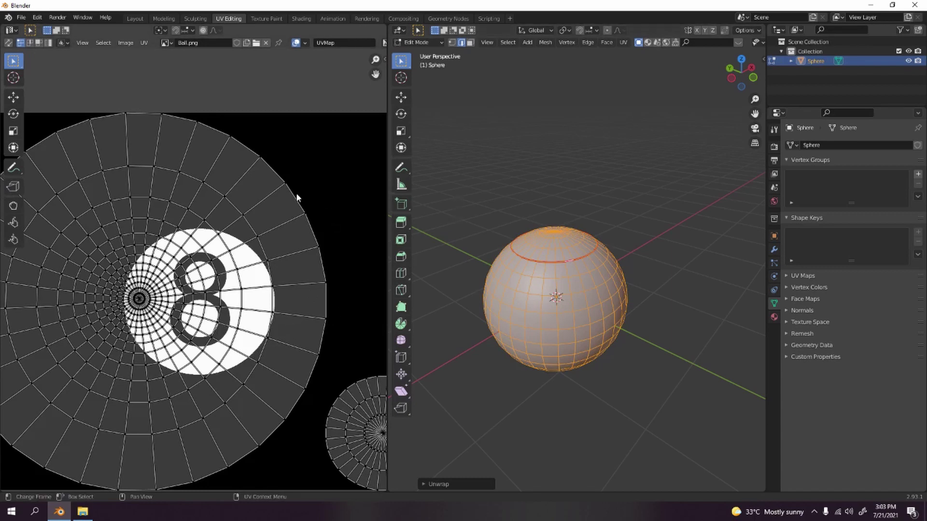
# Step: Widen the 3D viewport, switch to Material Preview, orbit the textured ball and select all
pyautogui.click(673, 198)
pyautogui.moveTo(766, 151); pyautogui.dragTo(840, 134)
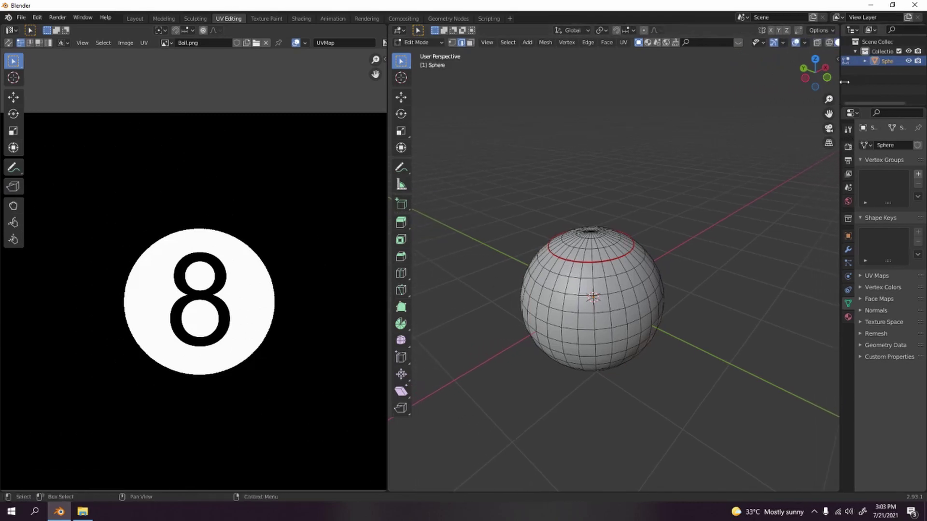
pyautogui.moveTo(845, 82); pyautogui.dragTo(883, 80)
pyautogui.click(852, 43)
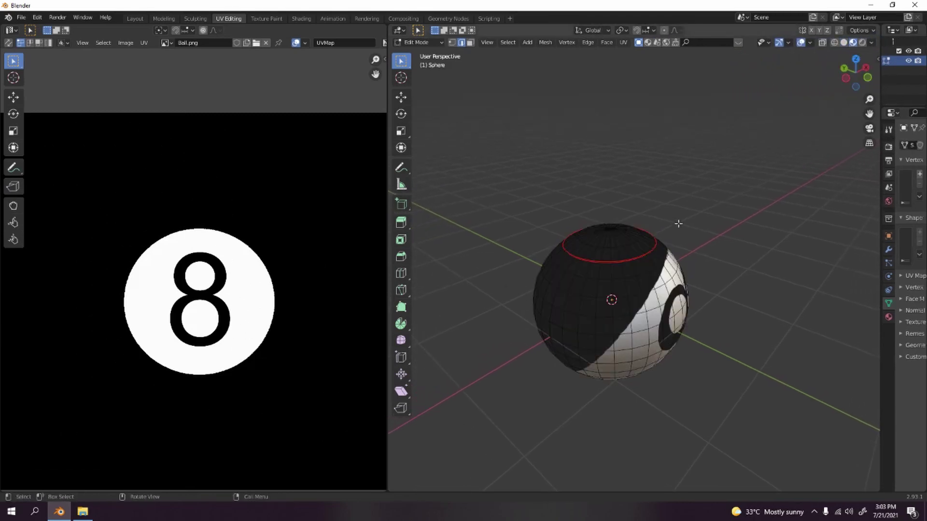
pyautogui.moveTo(677, 227)
pyautogui.mouseDown(button='middle')
pyautogui.moveTo(555, 188)
pyautogui.moveTo(685, 325)
pyautogui.mouseUp(button='middle')
pyautogui.scroll(3, 685, 325)
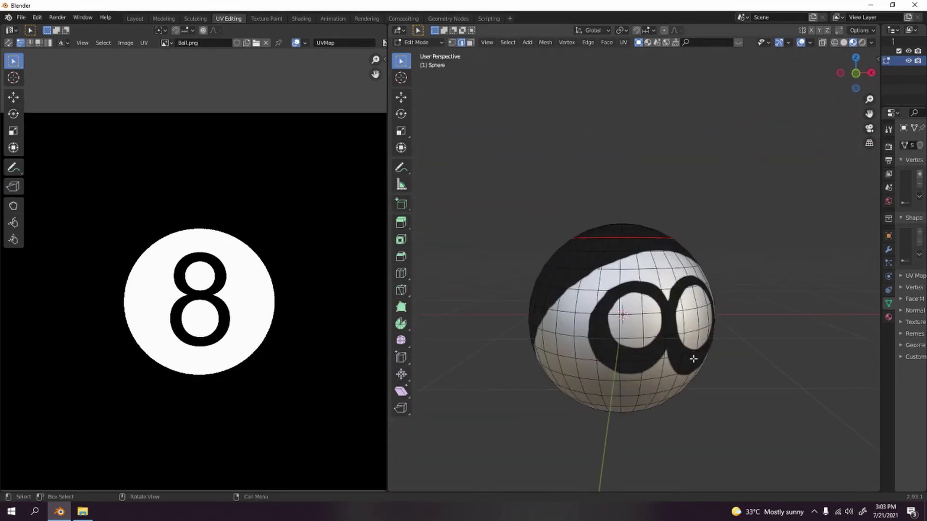
pyautogui.moveTo(693, 359)
pyautogui.mouseDown(button='middle')
pyautogui.moveTo(581, 298)
pyautogui.moveTo(721, 315)
pyautogui.mouseUp(button='middle')
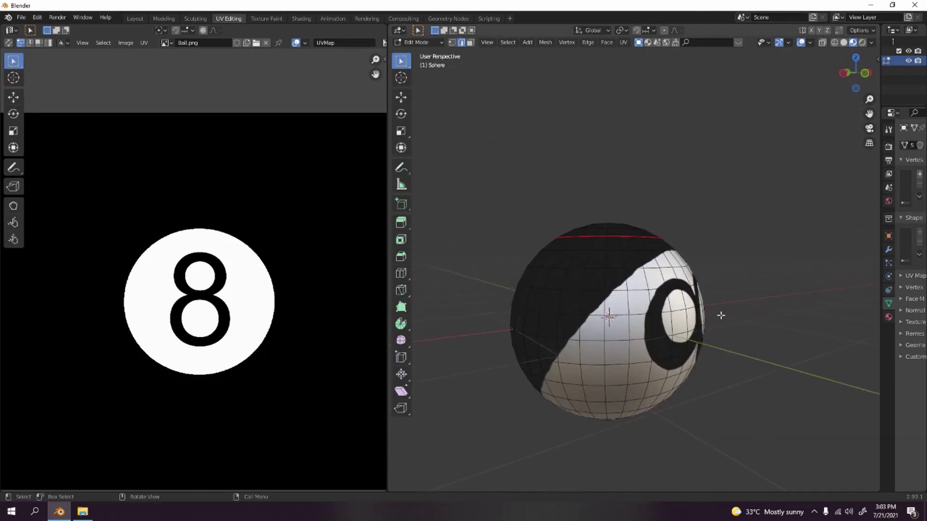
pyautogui.scroll(-3, 721, 314)
pyautogui.scroll(-3, 377, 296)
pyautogui.moveTo(464, 319); pyautogui.dragTo(511, 337, button='middle')
pyautogui.press('a')
pyautogui.scroll(5, 488, 318)
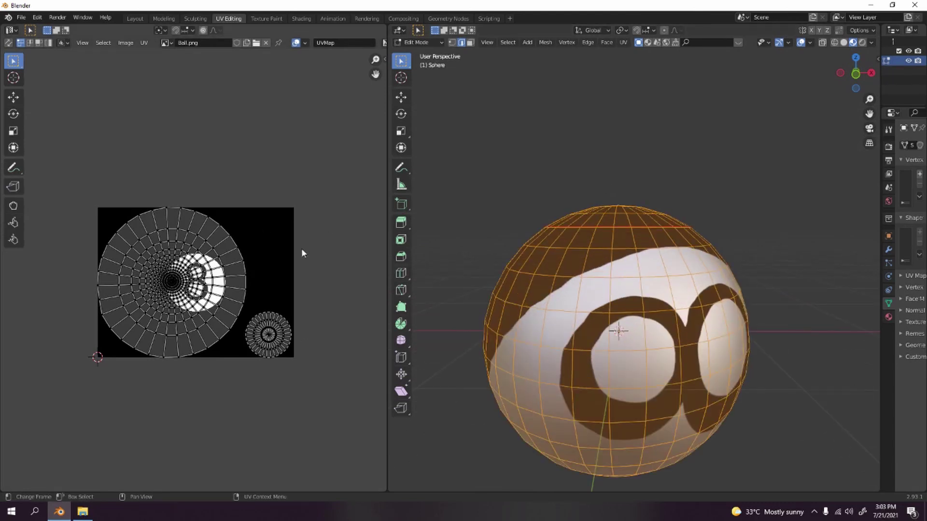
pyautogui.scroll(3, 236, 324)
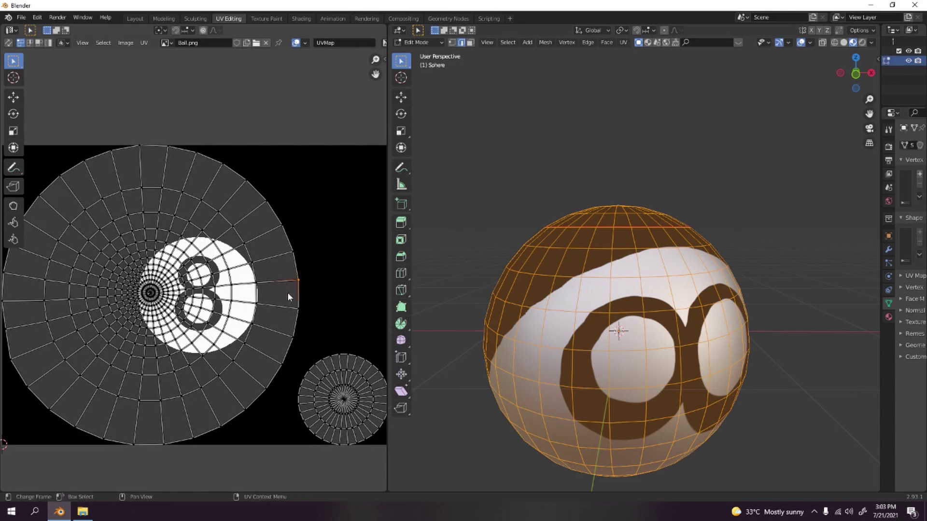
# Step: Shrink the large UV island and move it into the image's upper-left black area
pyautogui.press('l')
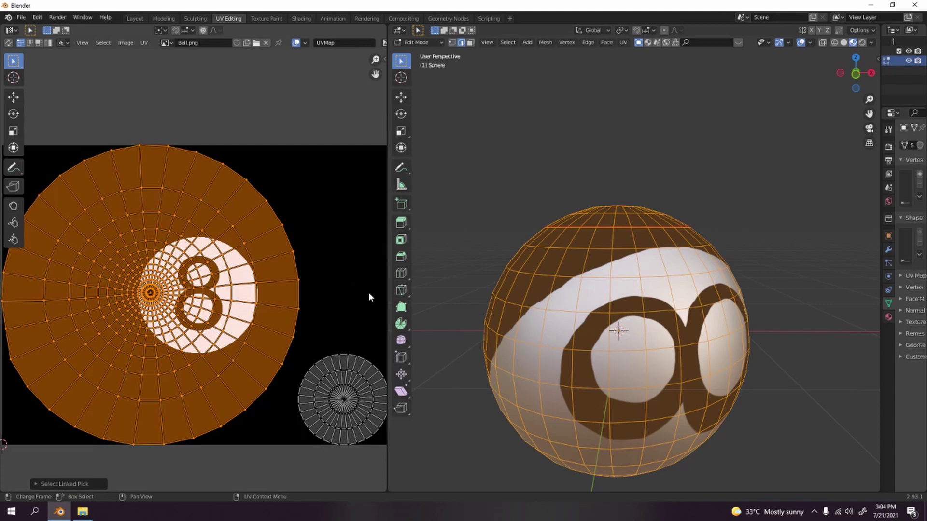
pyautogui.press('s')
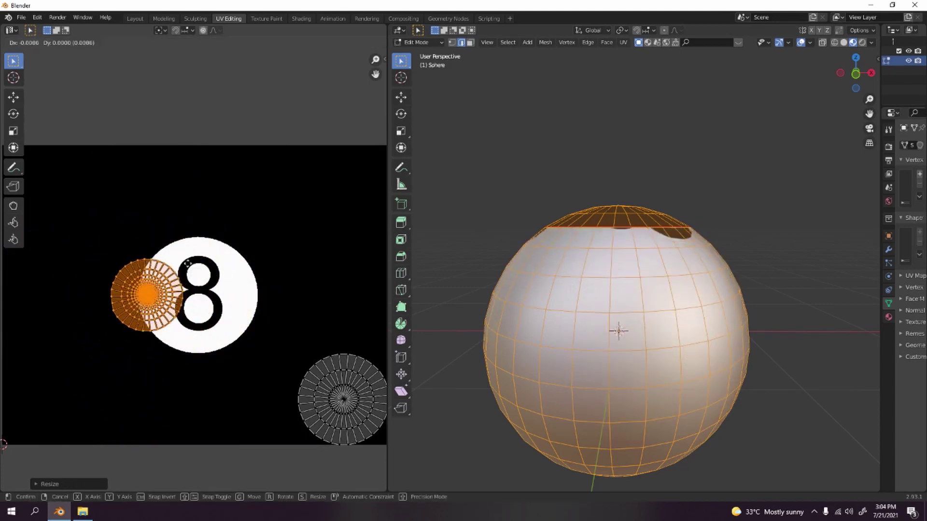
pyautogui.click(182, 251)
pyautogui.press('g')
pyautogui.click(100, 194)
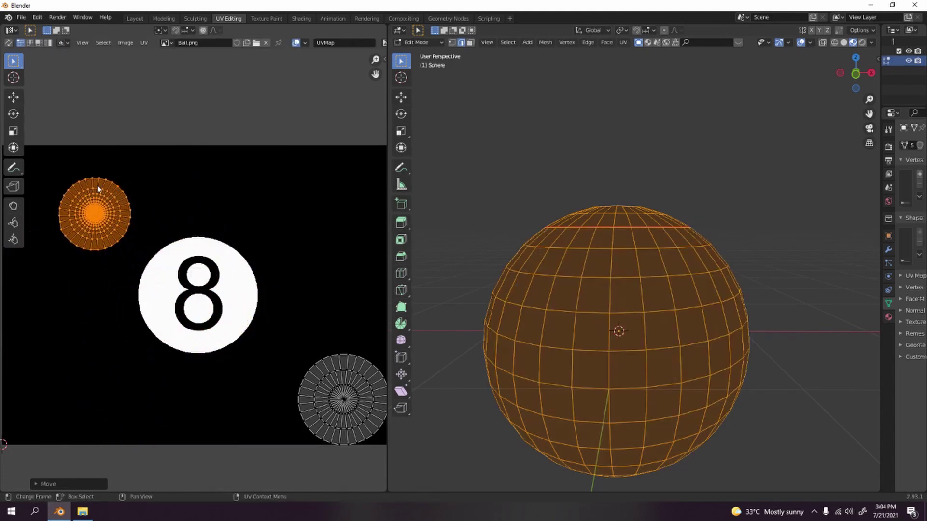
pyautogui.click(362, 379)
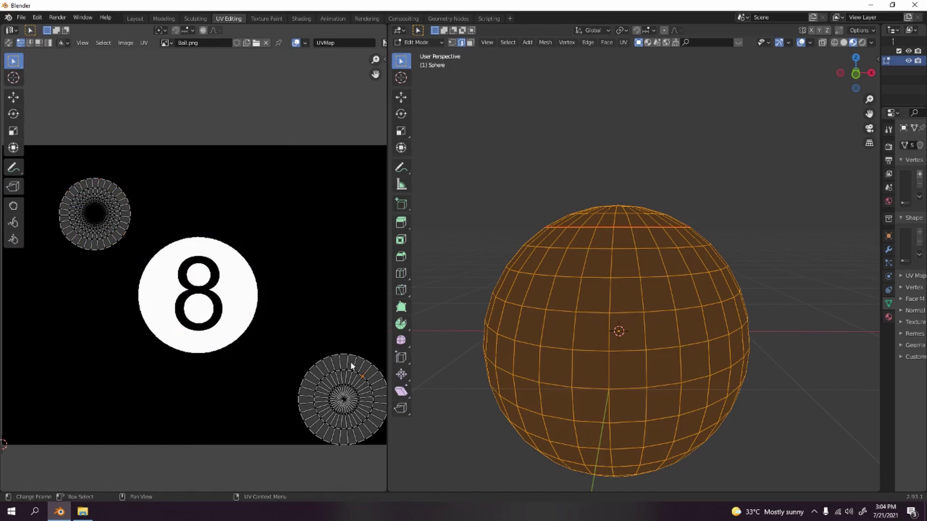
# Step: Move the small circular UV island onto the white 8 circle
pyautogui.press('l')
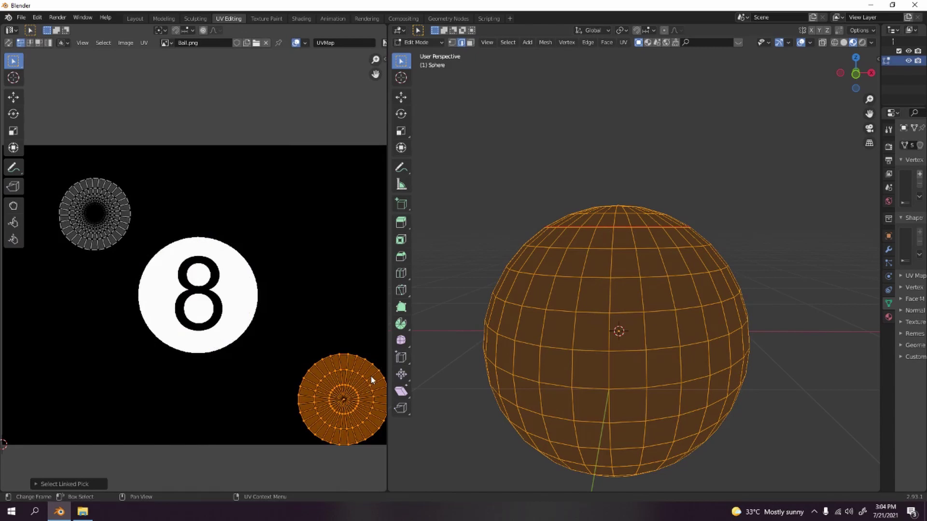
pyautogui.press('g')
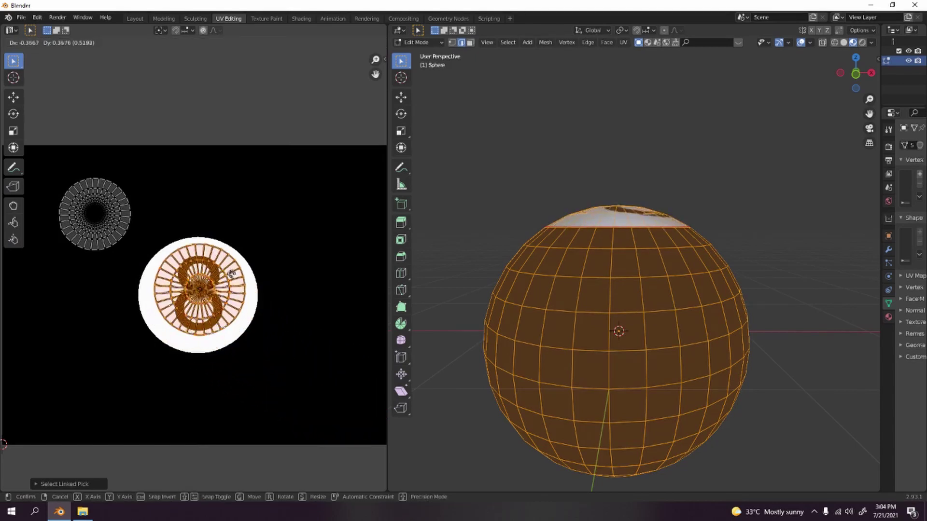
pyautogui.click(218, 283)
pyautogui.scroll(2, 176, 291)
pyautogui.scroll(2, 175, 290)
pyautogui.moveTo(176, 290); pyautogui.dragTo(167, 247, button='middle')
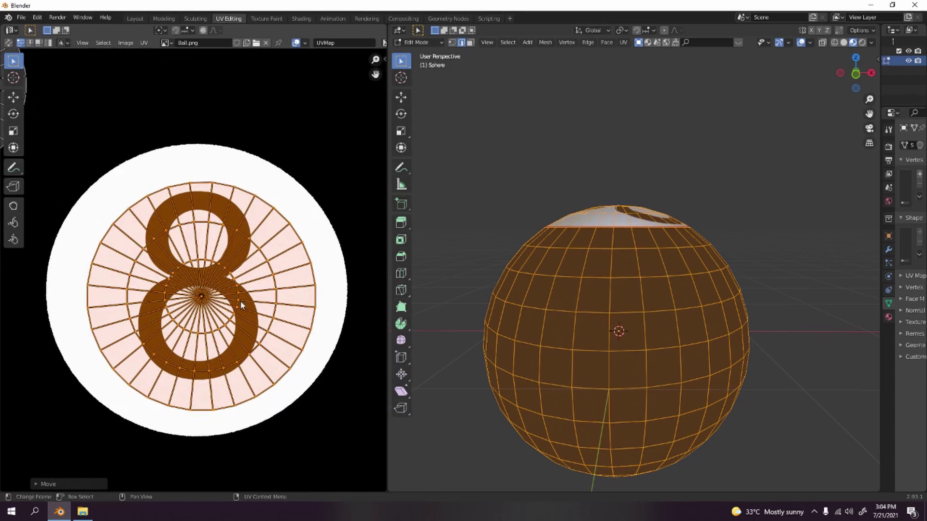
pyautogui.press('g')
pyautogui.click(278, 322)
# Step: Scale and nudge the small island until it fills the white circle, checking from top view
pyautogui.press('s')
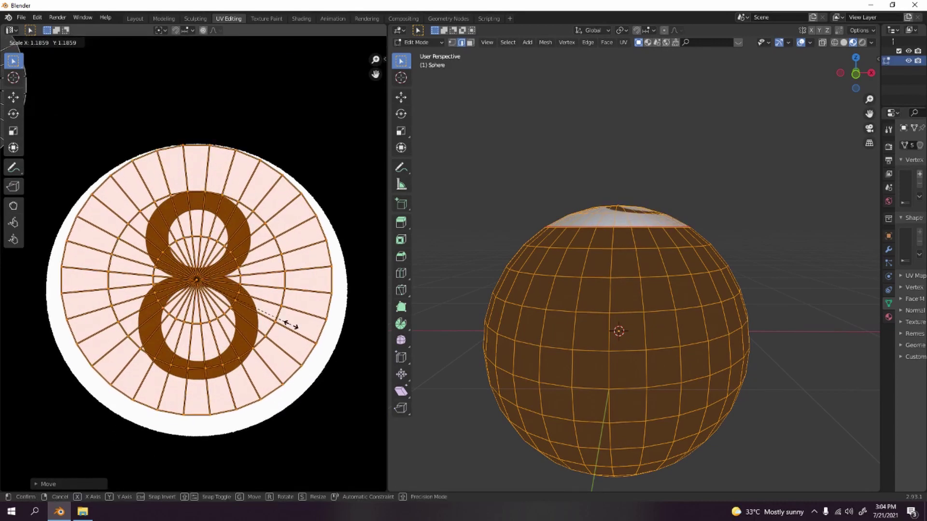
pyautogui.click(293, 328)
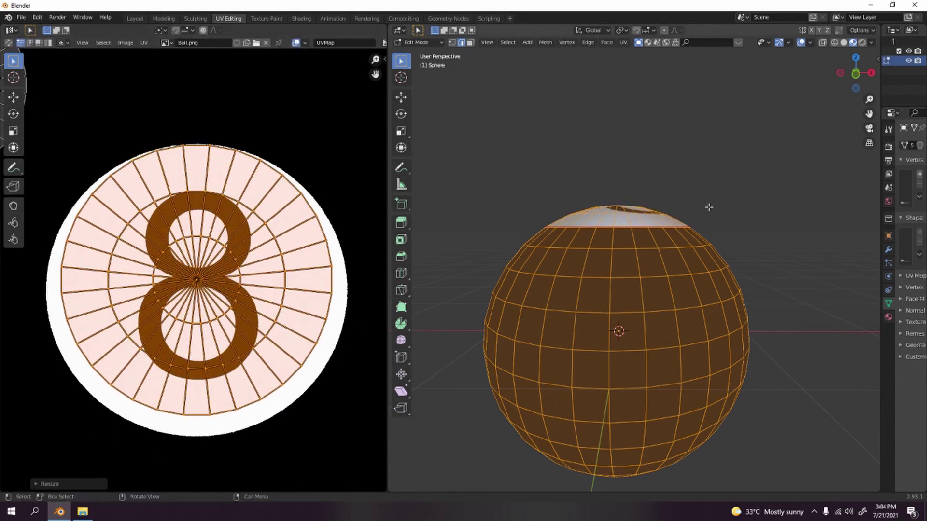
pyautogui.press('KP_7')
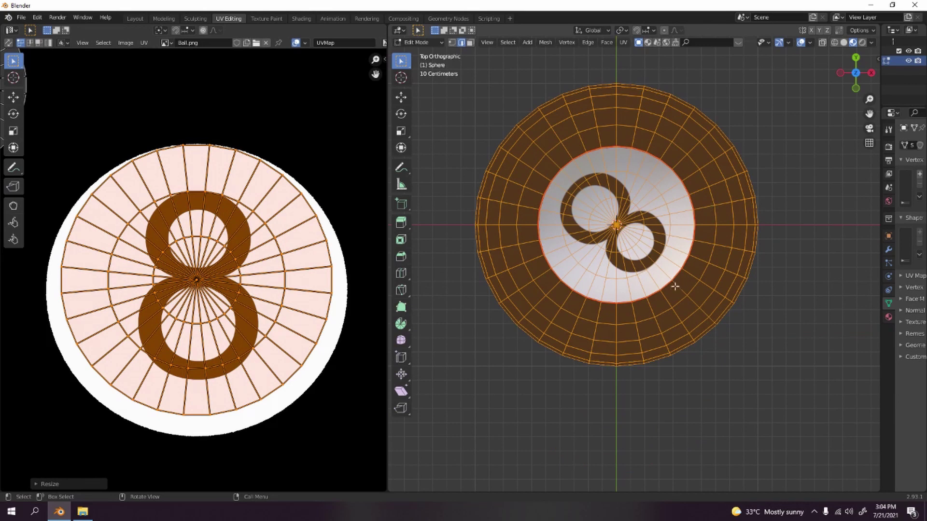
pyautogui.press('s')
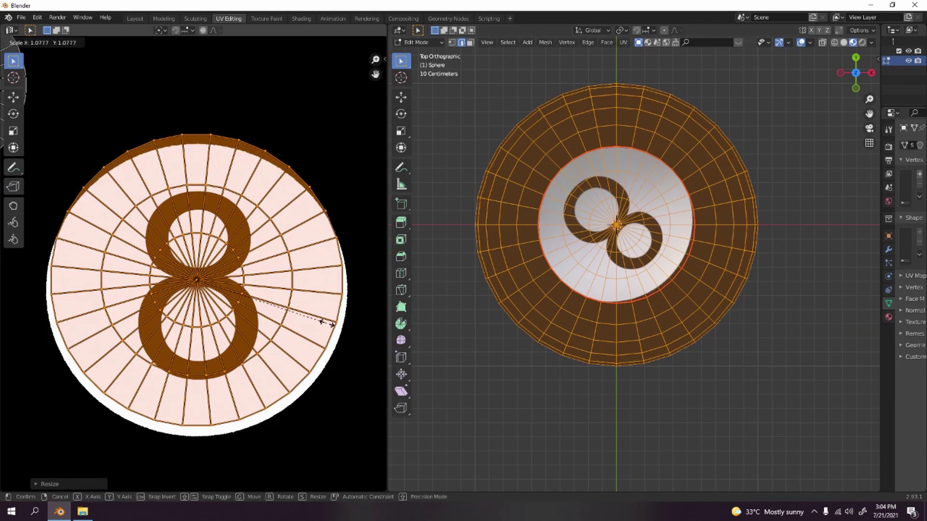
pyautogui.click(326, 324)
pyautogui.press('g')
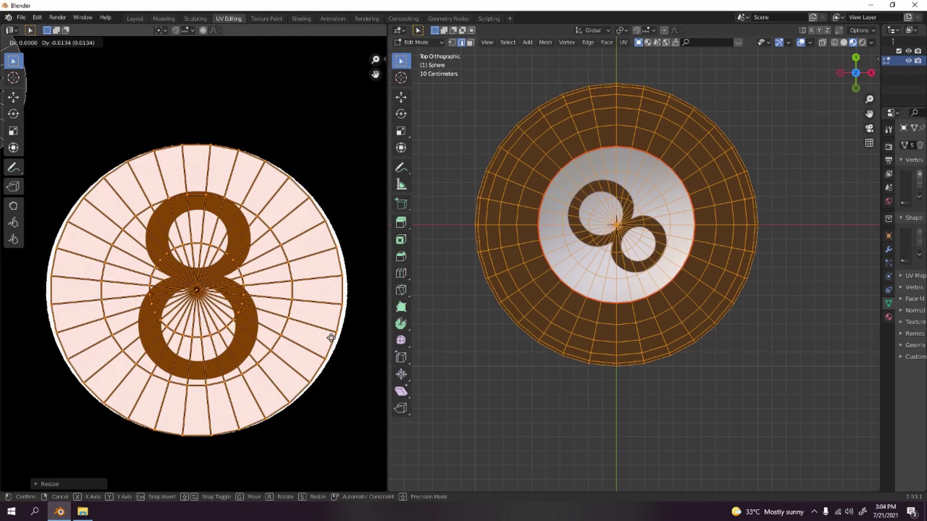
pyautogui.click(331, 338)
pyautogui.press('s')
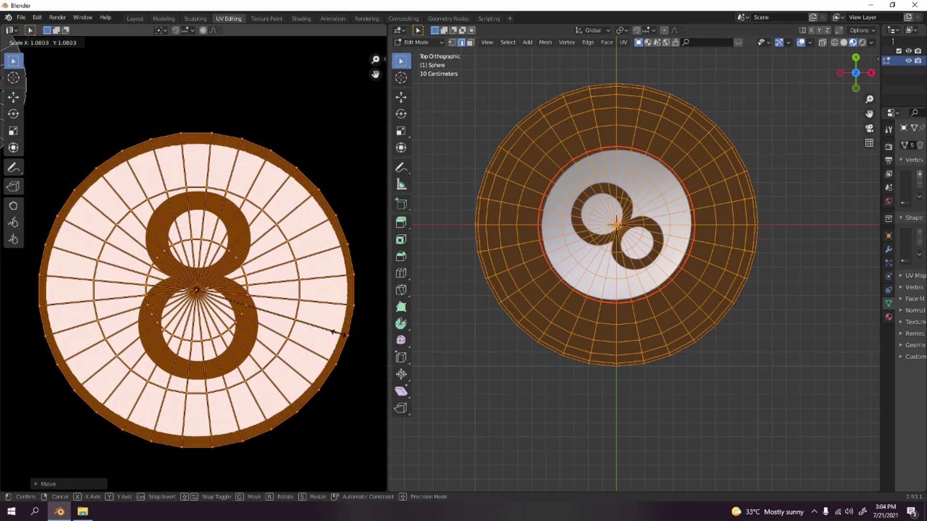
pyautogui.click(342, 335)
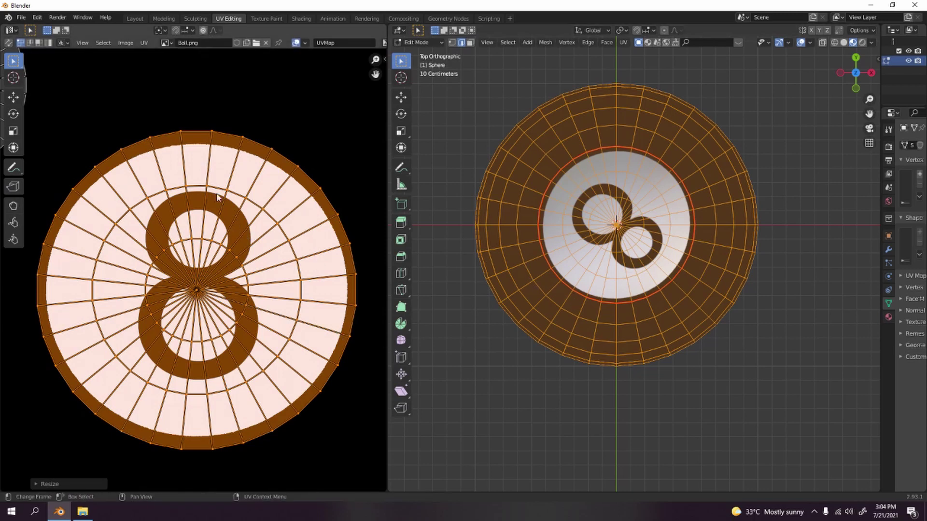
# Step: Return to Object Mode and view the textured sphere from the front
pyautogui.press('Tab')
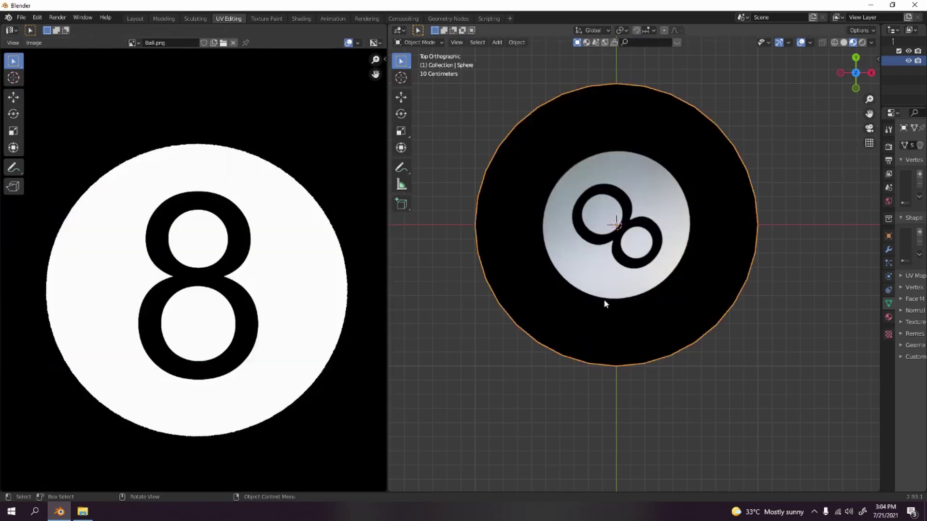
pyautogui.moveTo(605, 304)
pyautogui.mouseDown(button='middle')
pyautogui.moveTo(483, 203)
pyautogui.moveTo(452, 271)
pyautogui.moveTo(541, 204)
pyautogui.moveTo(709, 253)
pyautogui.mouseUp(button='middle')
pyautogui.scroll(-5, 341, 310)
pyautogui.moveTo(551, 311)
pyautogui.mouseDown(button='middle')
pyautogui.moveTo(606, 312)
pyautogui.moveTo(610, 252)
pyautogui.moveTo(544, 337)
pyautogui.moveTo(637, 336)
pyautogui.mouseUp(button='middle')
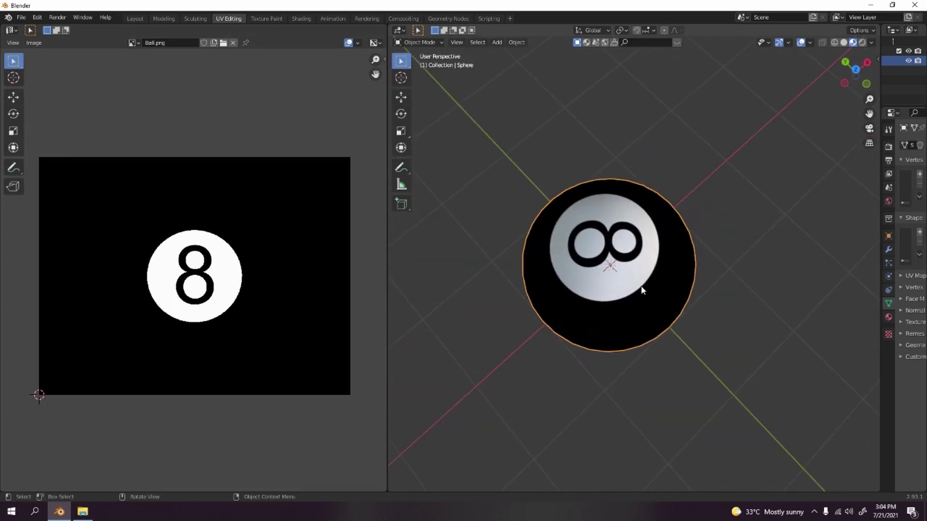
pyautogui.press('KP_1')
pyautogui.write('r')
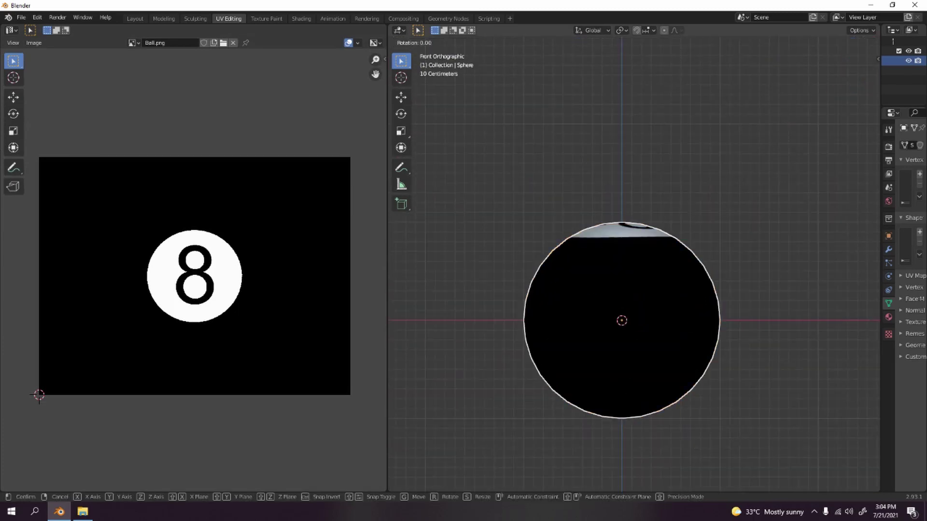
pyautogui.write('x90')
# Step: Rotate the sphere 90° on X, then around Y until the 8 stands upright
pyautogui.press('Return')
pyautogui.press('r')
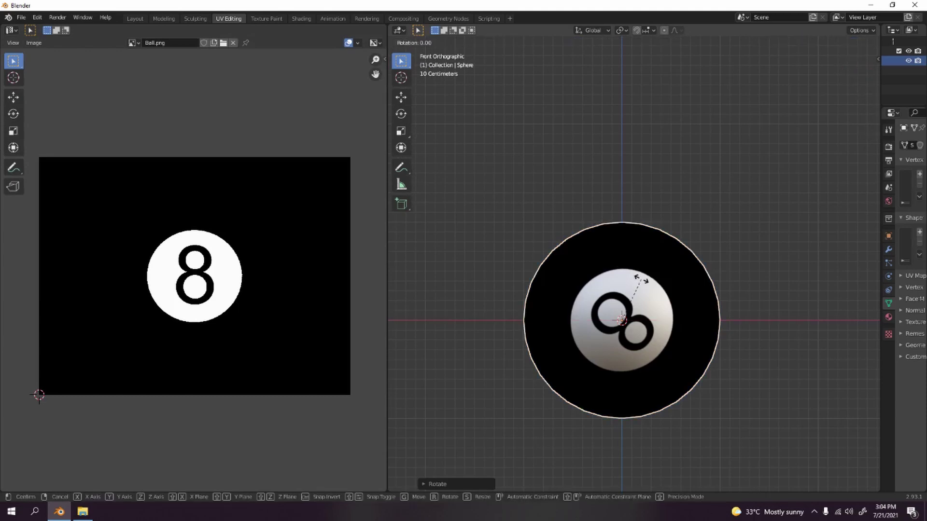
pyautogui.press('y')
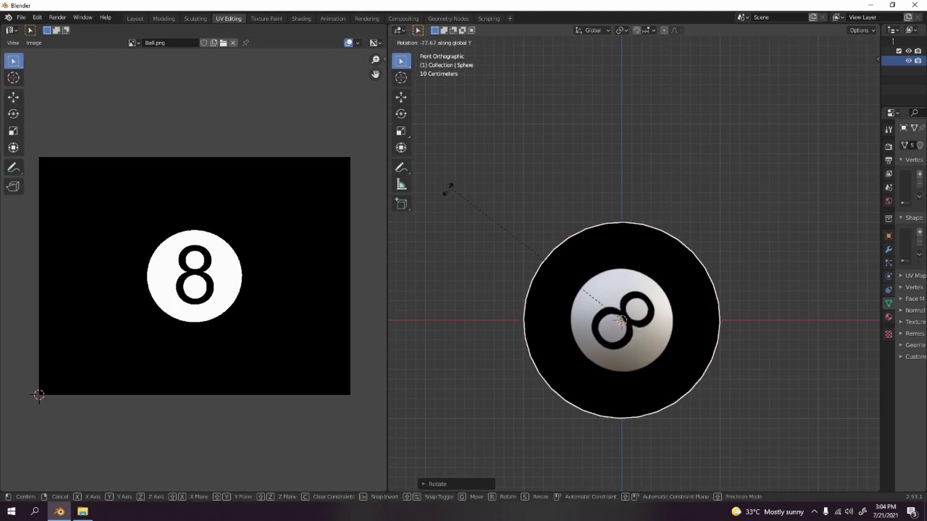
pyautogui.click(522, 342)
pyautogui.click(822, 243)
pyautogui.scroll(-3, 501, 334)
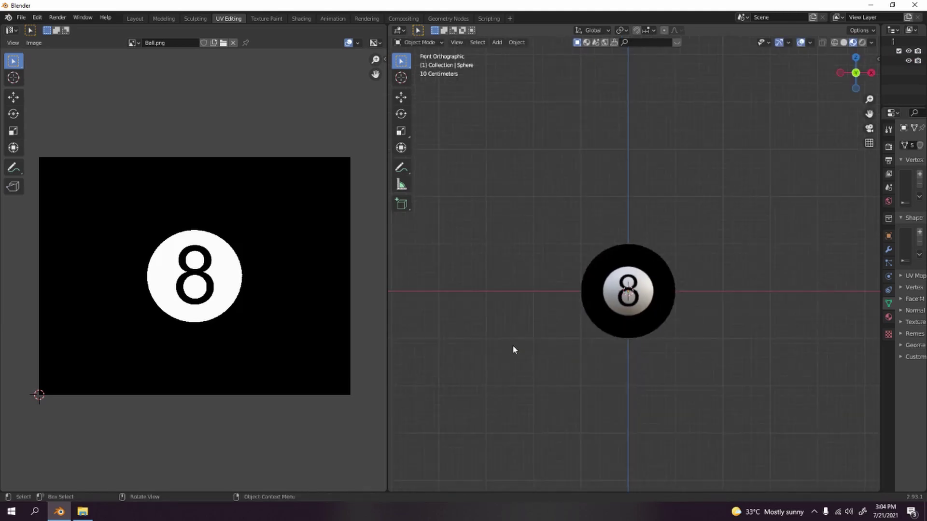
pyautogui.moveTo(501, 334); pyautogui.dragTo(488, 296, button='middle')
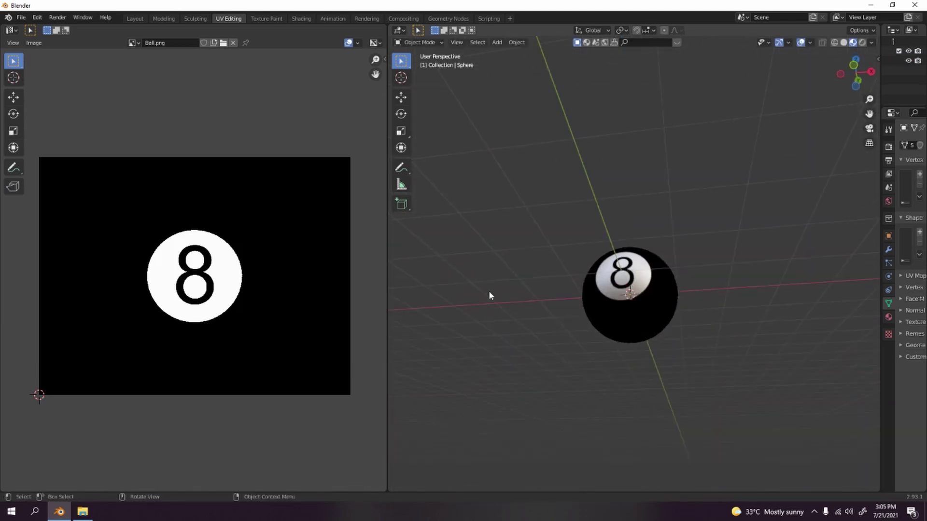
# Step: In the Shading workspace, drop Glossy BSDF Roughness to 0.300 and preview it rendered
pyautogui.click(301, 18)
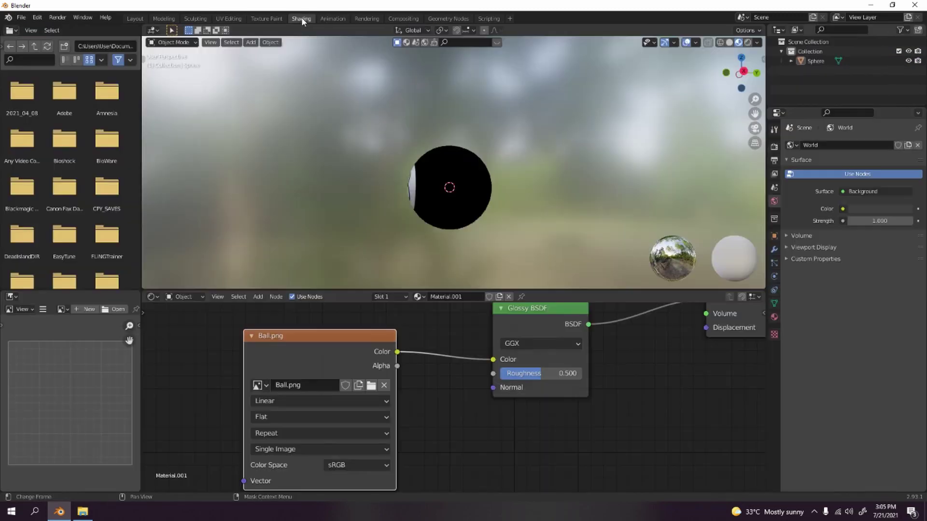
pyautogui.scroll(-2, 390, 345)
pyautogui.scroll(4, 432, 240)
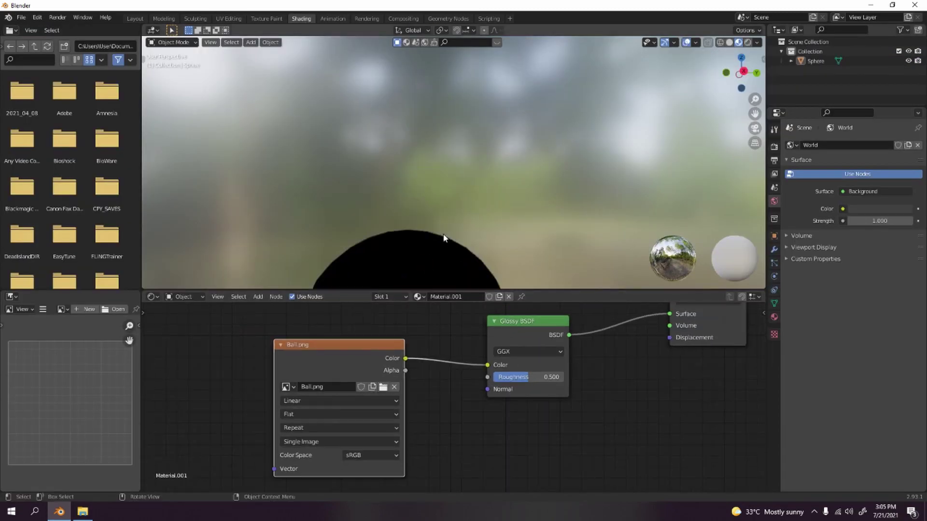
pyautogui.scroll(2, 444, 108)
pyautogui.scroll(-3, 444, 105)
pyautogui.moveTo(494, 95); pyautogui.dragTo(624, 85, button='middle')
pyautogui.scroll(3, 548, 247)
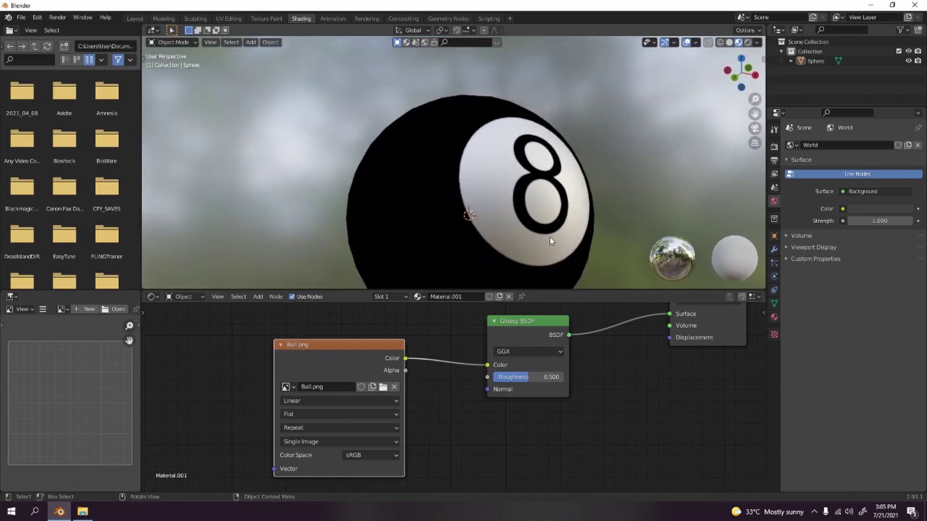
pyautogui.moveTo(548, 379)
pyautogui.mouseDown()
pyautogui.moveTo(519, 379)
pyautogui.moveTo(540, 378)
pyautogui.mouseUp()
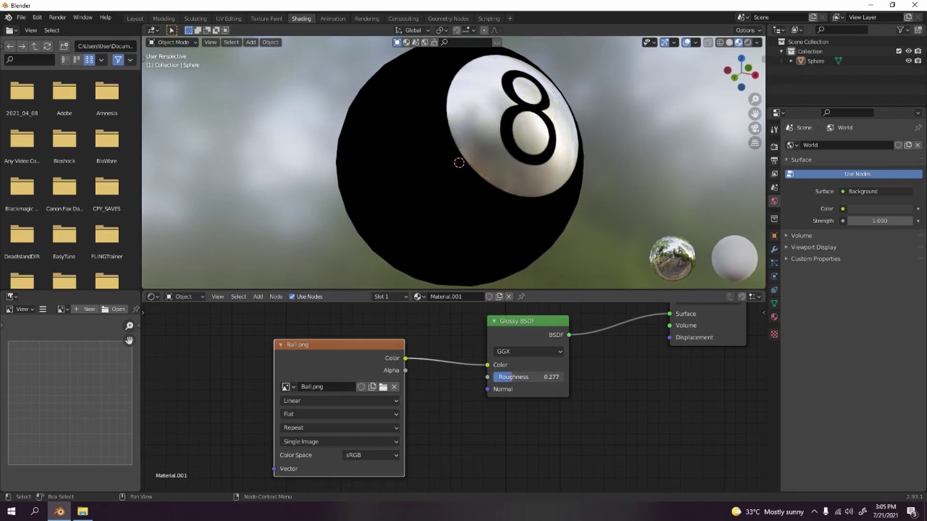
pyautogui.scroll(-5, 613, 180)
pyautogui.moveTo(511, 152)
pyautogui.mouseDown(button='middle')
pyautogui.moveTo(546, 174)
pyautogui.moveTo(472, 193)
pyautogui.moveTo(493, 246)
pyautogui.mouseUp(button='middle')
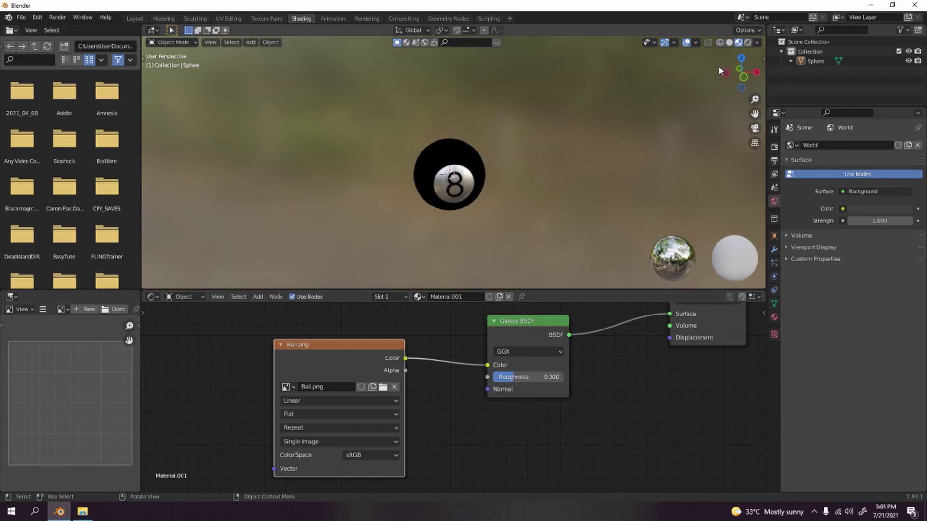
pyautogui.click(746, 43)
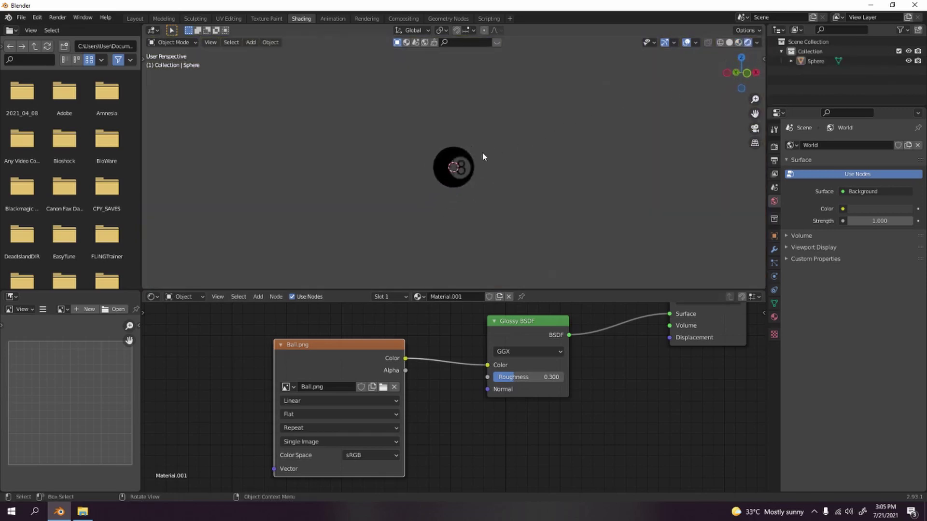
pyautogui.scroll(3, 483, 166)
pyautogui.scroll(-2, 472, 123)
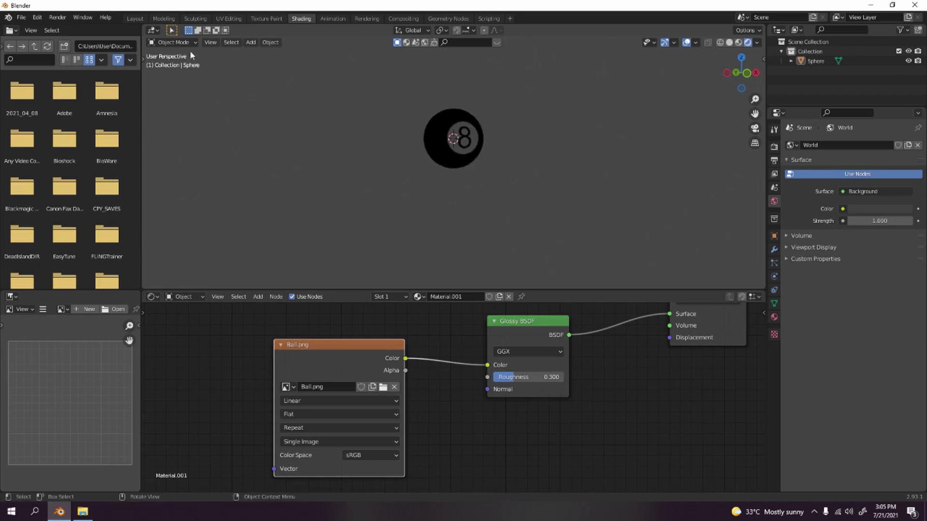
# Step: Back in Layout with material preview, add a plane and scale it up
pyautogui.click(140, 20)
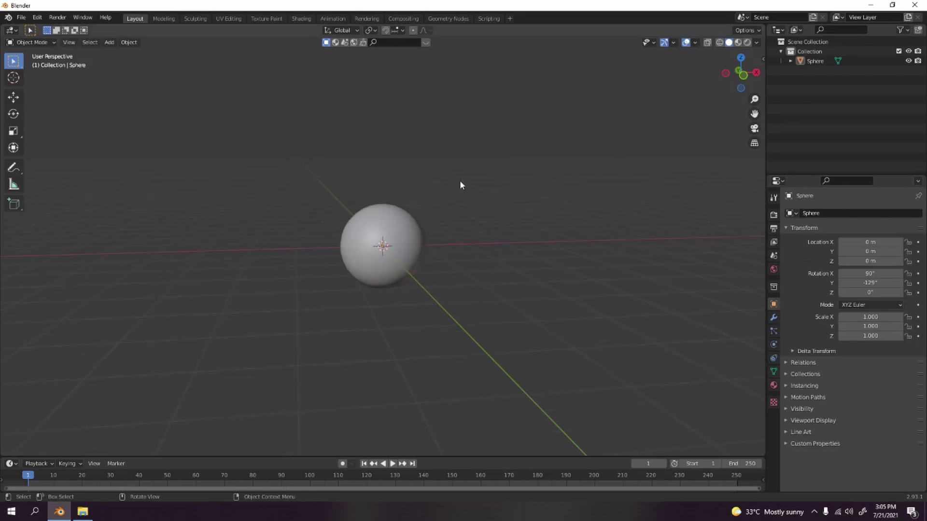
pyautogui.click(738, 42)
pyautogui.hotkey('shift', 'a')
pyautogui.moveTo(388, 245)
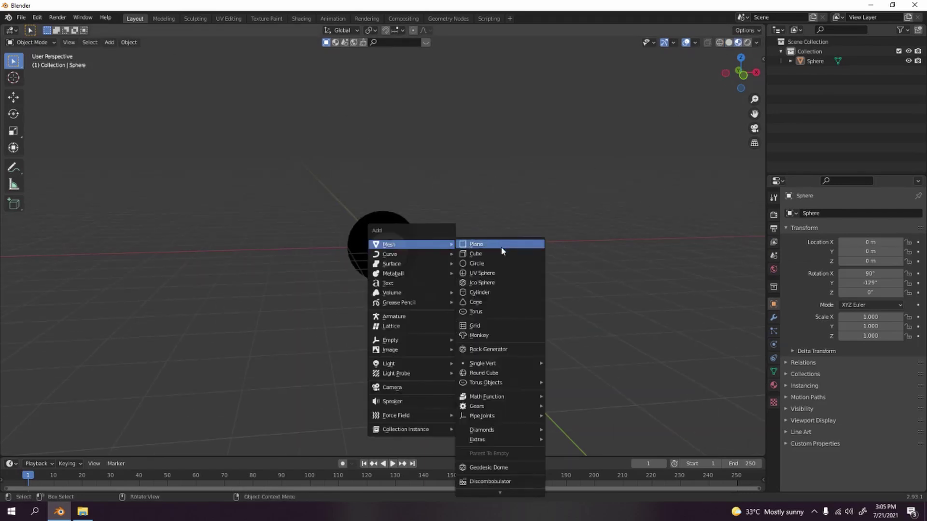
pyautogui.click(503, 245)
pyautogui.press('s')
pyautogui.click(208, 348)
# Step: Raise the 8-ball sphere 1 m along Z
pyautogui.press('KP_1')
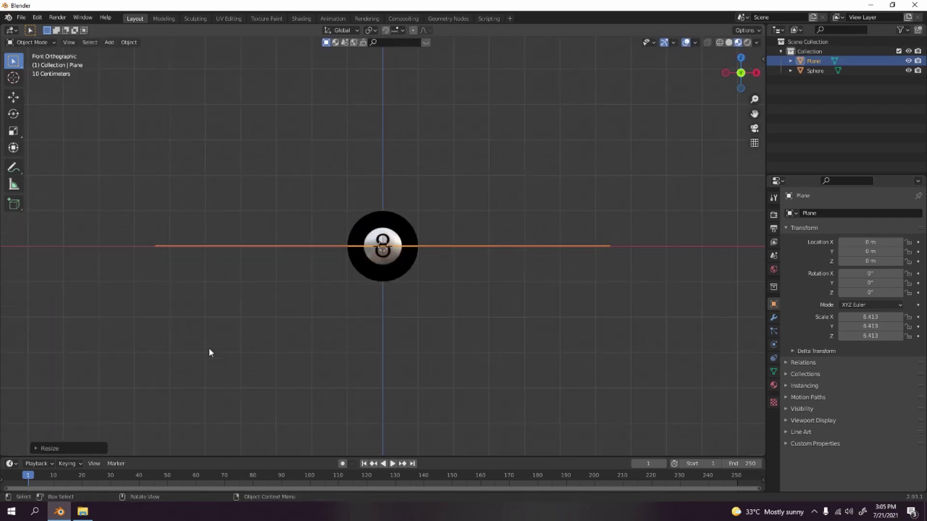
pyautogui.scroll(5, 205, 334)
pyautogui.click(404, 183)
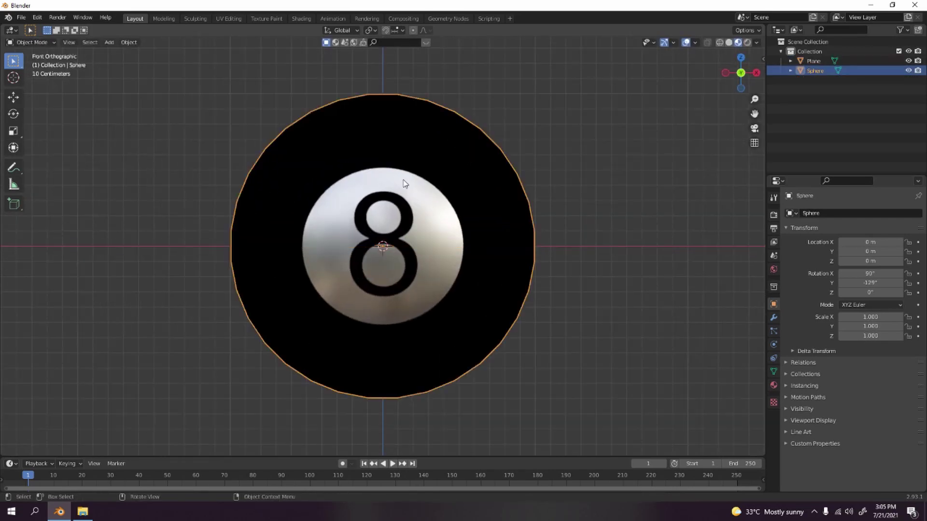
pyautogui.press('g')
pyautogui.press('z')
pyautogui.press('1')
pyautogui.press('Return')
pyautogui.scroll(3, 406, 246)
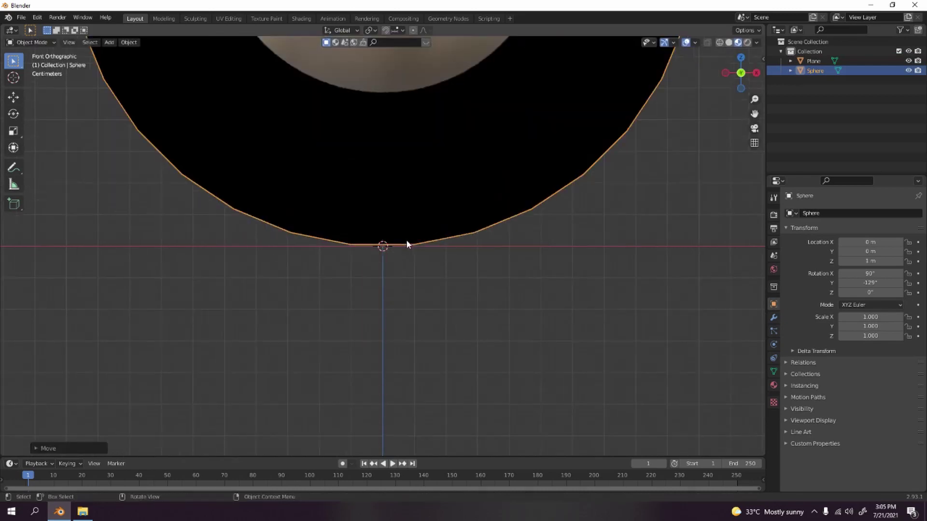
pyautogui.scroll(-6, 415, 242)
pyautogui.scroll(-5, 455, 234)
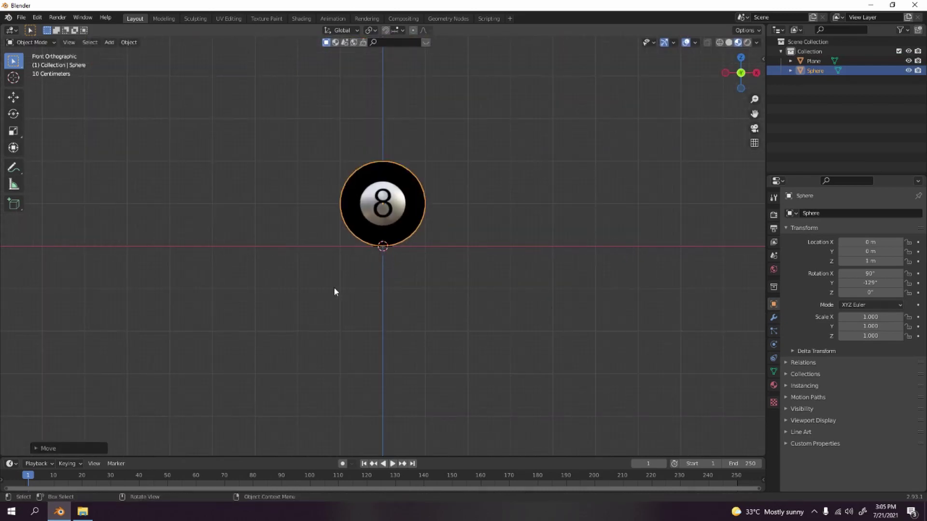
# Step: Enlarge the plane to 13.875 and check the scene in rendered shading
pyautogui.moveTo(313, 314)
pyautogui.mouseDown(button='middle')
pyautogui.moveTo(356, 338)
pyautogui.moveTo(483, 226)
pyautogui.mouseUp(button='middle')
pyautogui.scroll(2, 510, 194)
pyautogui.scroll(3, 511, 206)
pyautogui.click(505, 293)
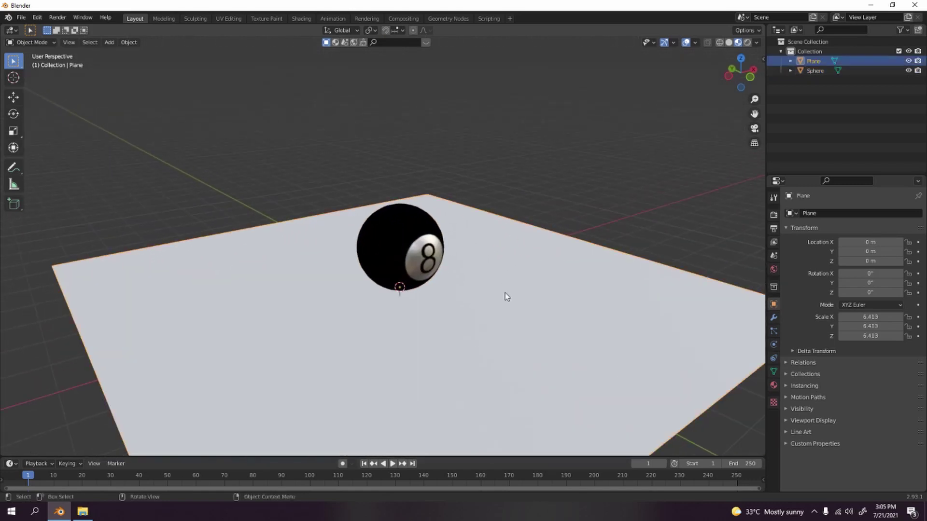
pyautogui.press('s')
pyautogui.press('Escape')
pyautogui.hotkey('alt', 'a')
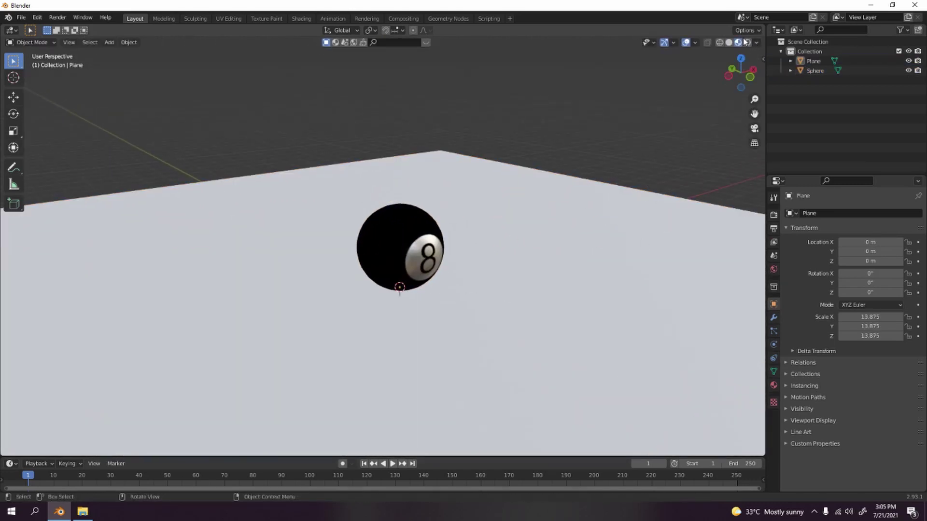
pyautogui.click(746, 42)
pyautogui.scroll(-2, 543, 145)
pyautogui.moveTo(541, 147)
pyautogui.mouseDown(button='middle')
pyautogui.moveTo(515, 138)
pyautogui.moveTo(544, 152)
pyautogui.mouseUp(button='middle')
pyautogui.scroll(2, 536, 184)
pyautogui.hotkey('shift', 'a')
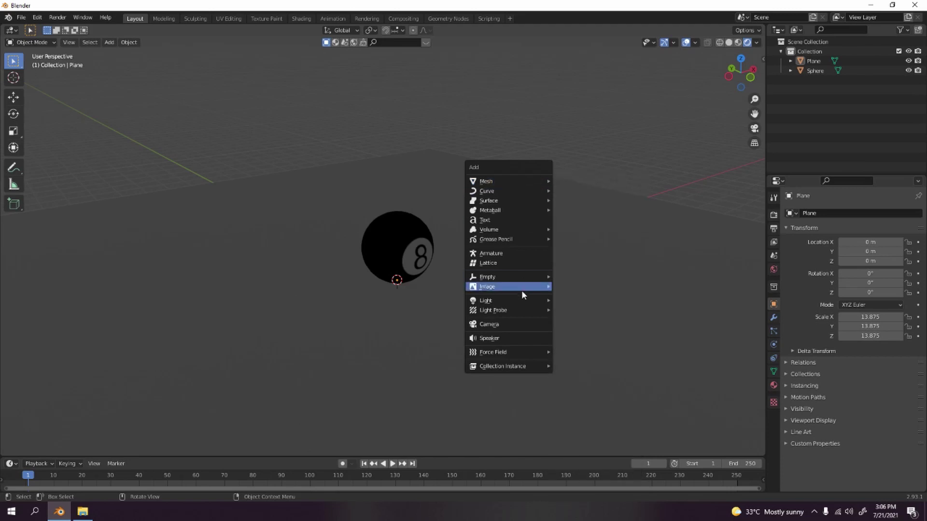
pyautogui.moveTo(507, 300)
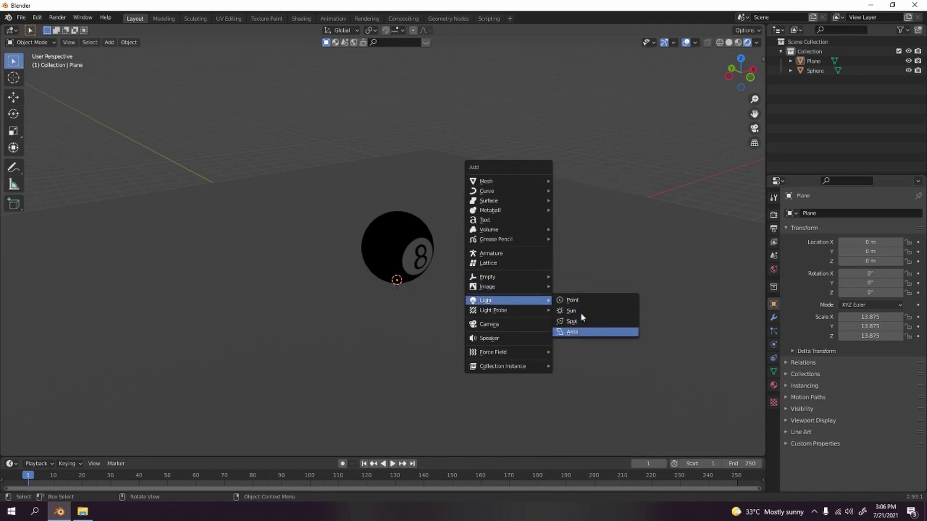
# Step: Add a point light above the ball and set its power to 500 W
pyautogui.click(583, 299)
pyautogui.press('g')
pyautogui.press('z')
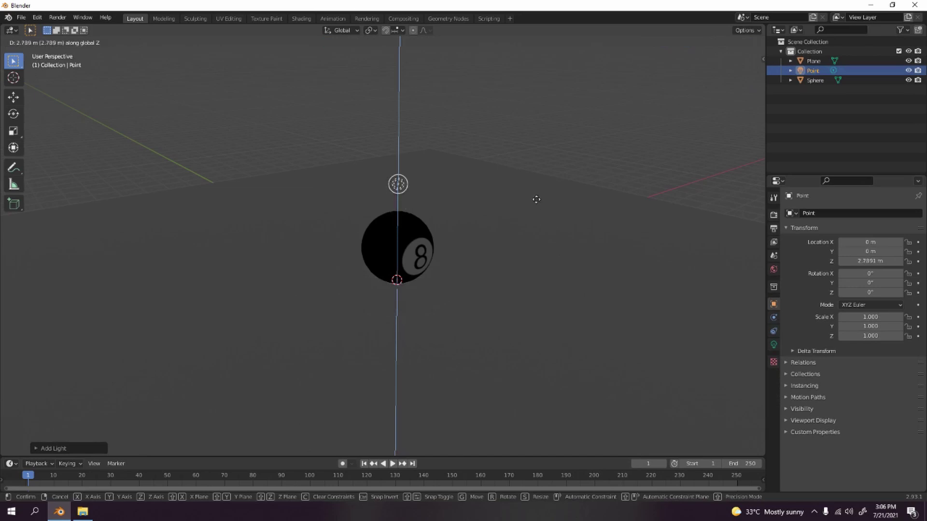
pyautogui.click(535, 199)
pyautogui.click(774, 344)
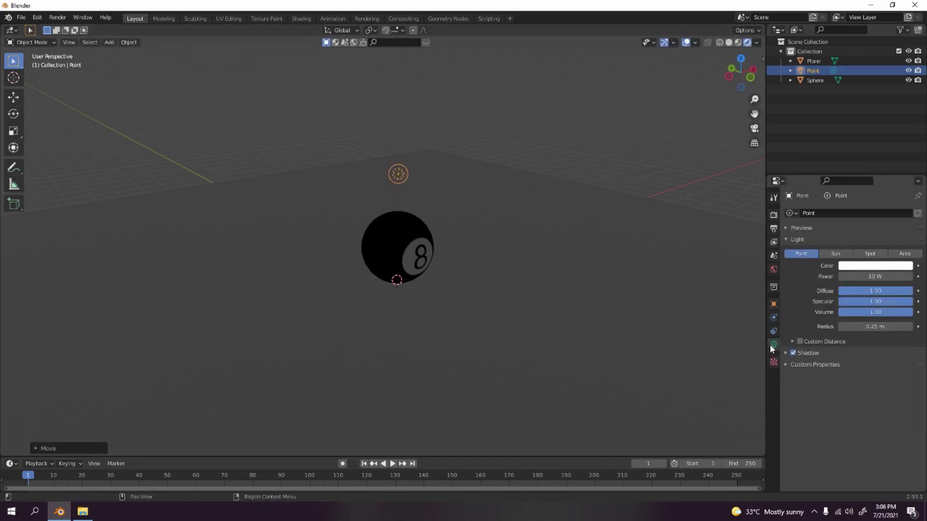
pyautogui.click(874, 278)
pyautogui.write('500')
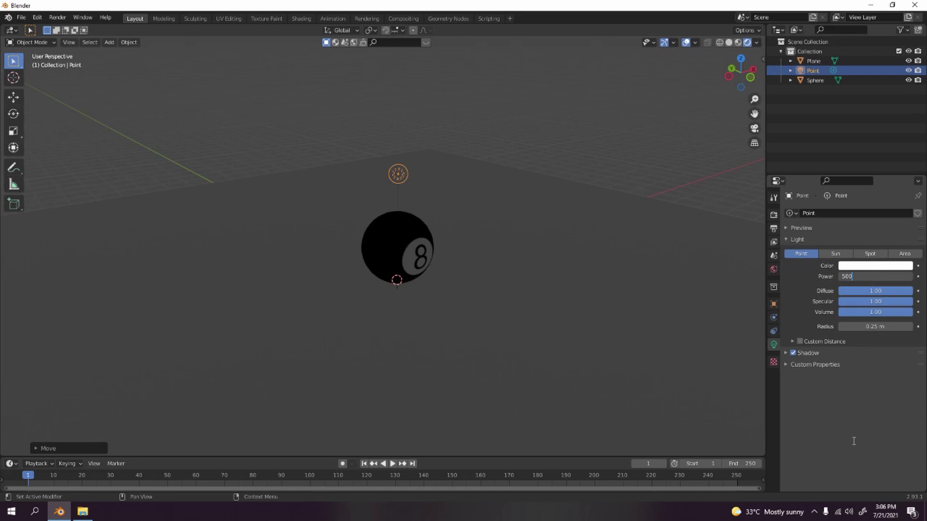
pyautogui.press('Return')
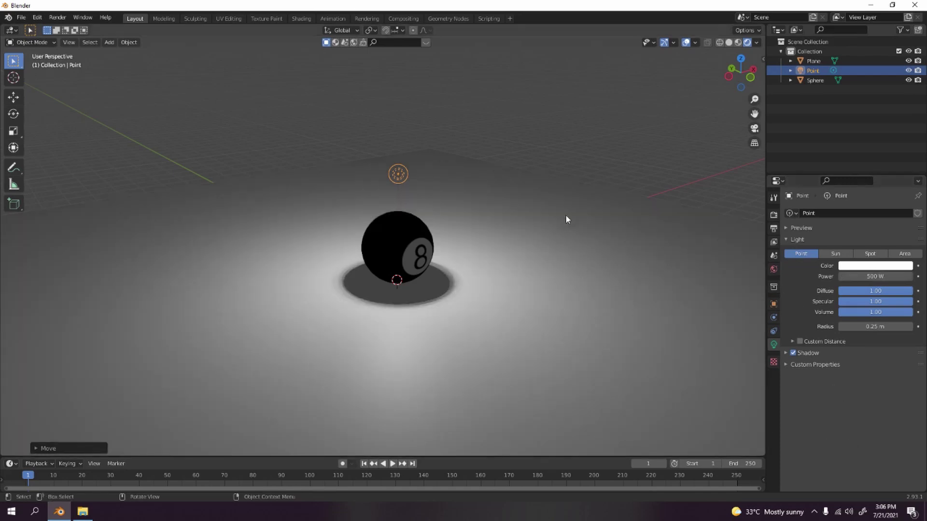
# Step: Try moving the light along X and Y, then cancel, leaving it in place
pyautogui.press('g')
pyautogui.press('x')
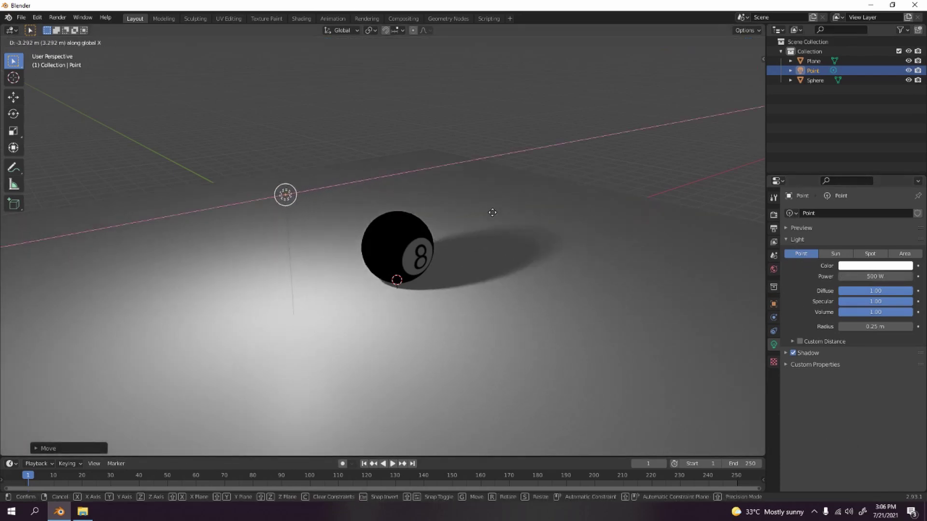
pyautogui.press('x')
pyautogui.press('y')
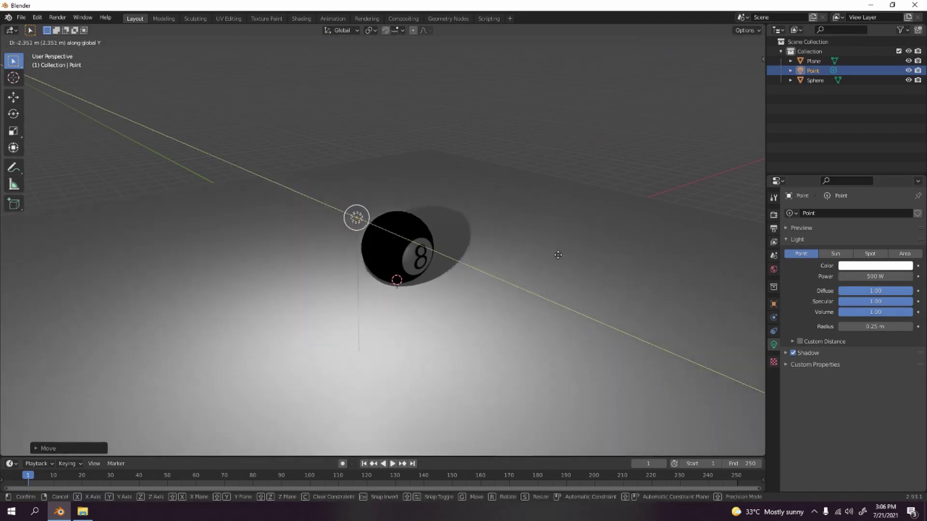
pyautogui.press('x')
pyautogui.click(619, 227)
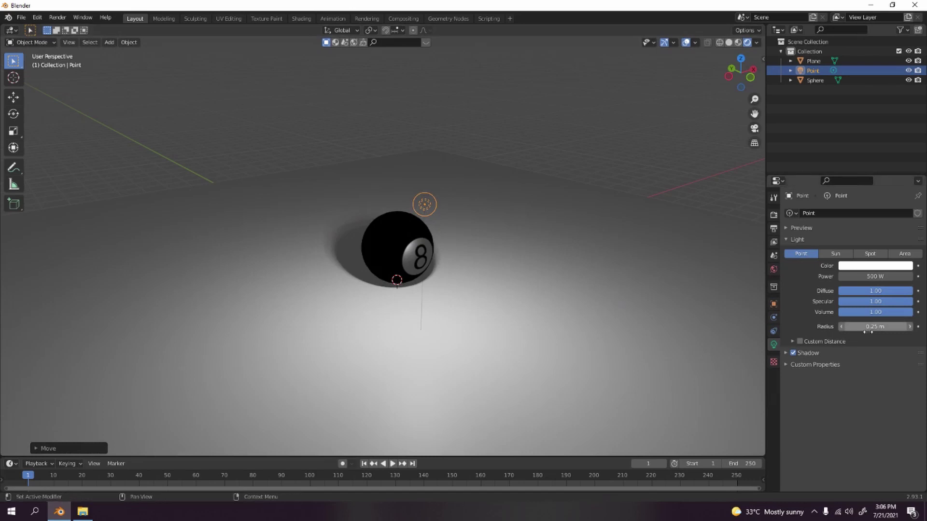
# Step: Set the light radius to 0.77 m and lower it along Z beside the ball
pyautogui.moveTo(876, 327); pyautogui.dragTo(906, 327)
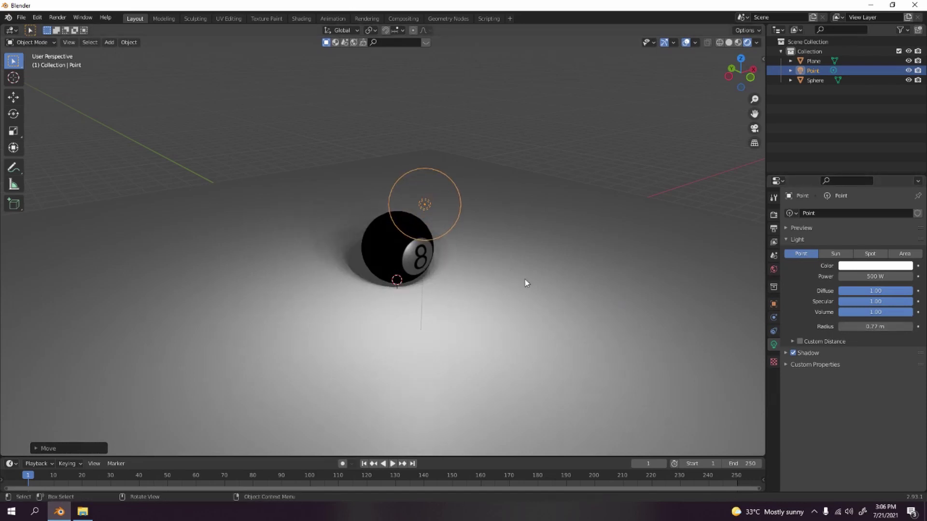
pyautogui.press('g')
pyautogui.press('z')
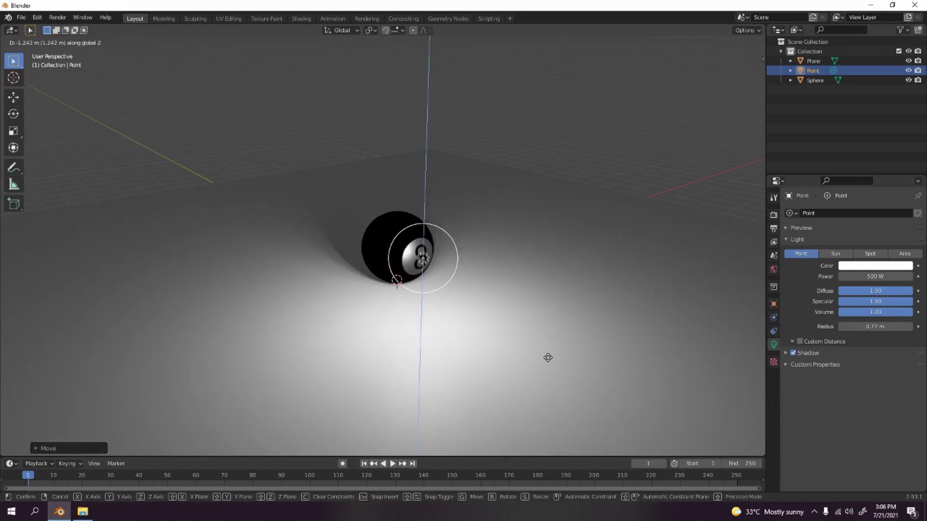
pyautogui.click(548, 356)
pyautogui.moveTo(452, 229)
pyautogui.mouseDown(button='middle')
pyautogui.moveTo(318, 229)
pyautogui.moveTo(477, 240)
pyautogui.mouseUp(button='middle')
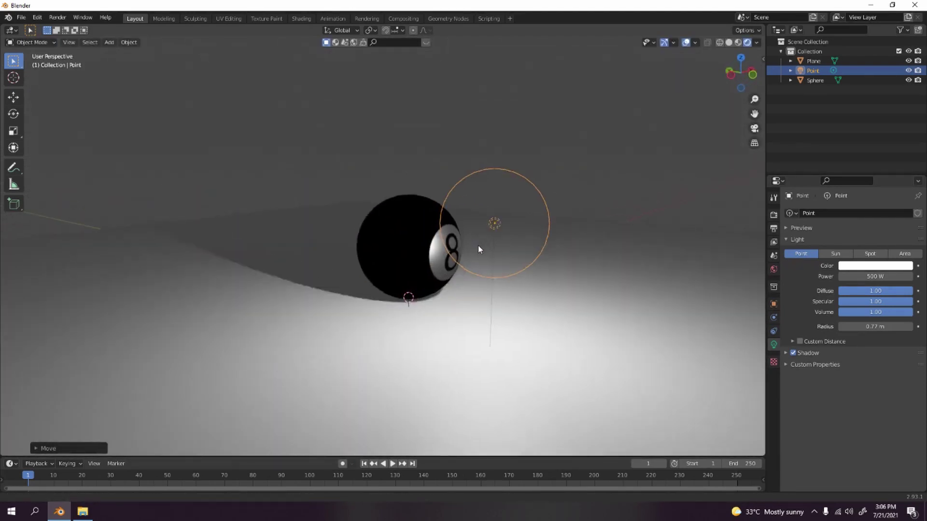
pyautogui.moveTo(478, 245); pyautogui.dragTo(441, 236, button='middle')
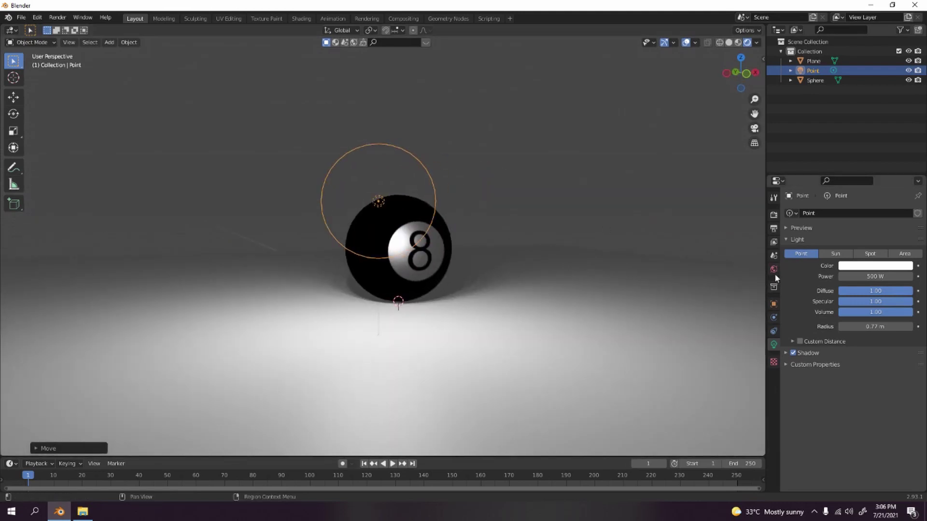
pyautogui.click(773, 270)
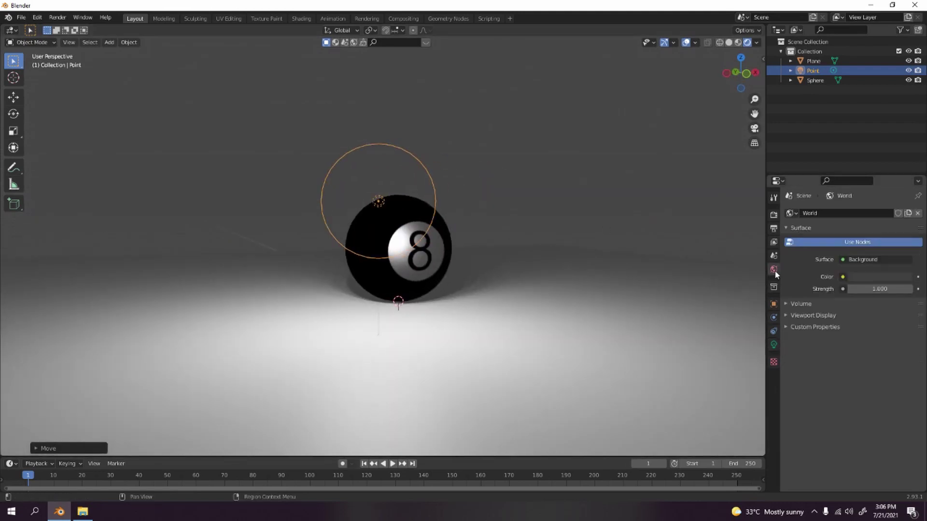
# Step: Set the render engine to Cycles and select the 8-ball sphere
pyautogui.click(774, 215)
pyautogui.click(868, 217)
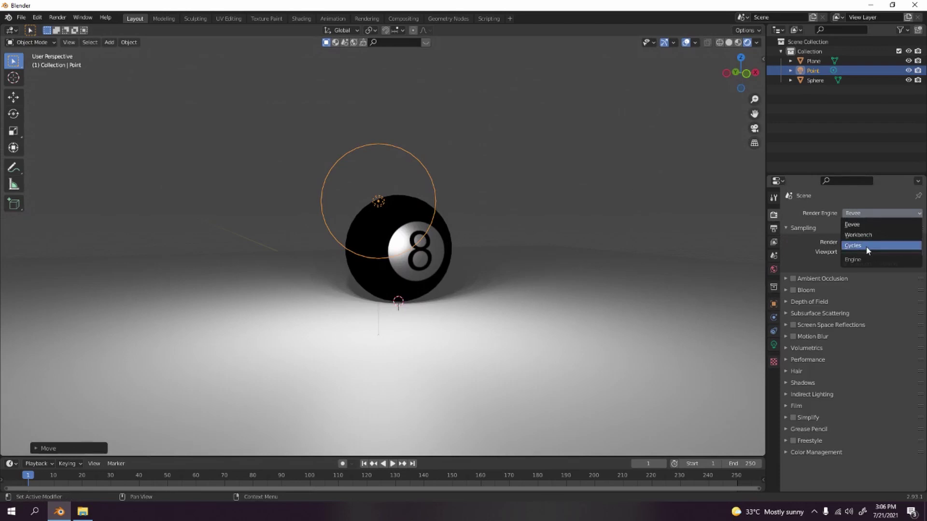
pyautogui.click(868, 246)
pyautogui.moveTo(557, 147); pyautogui.dragTo(438, 208, button='middle')
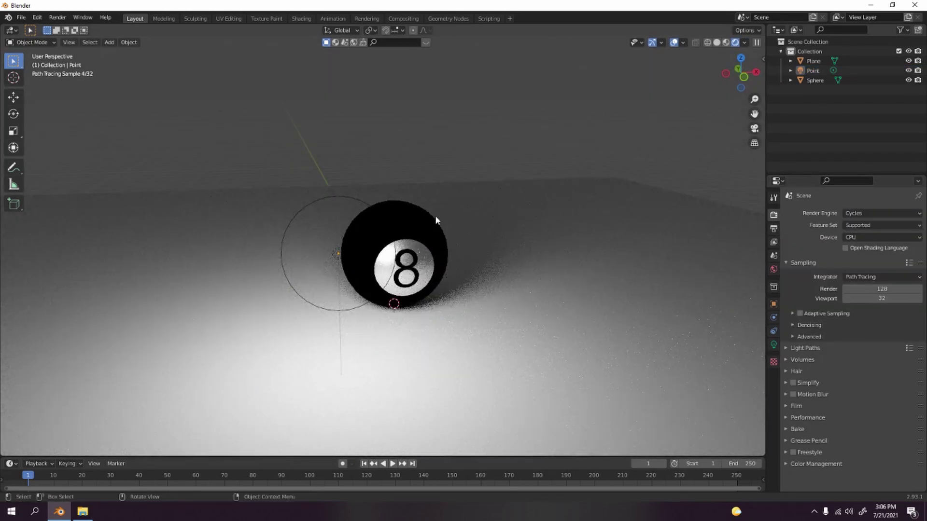
pyautogui.click(426, 235)
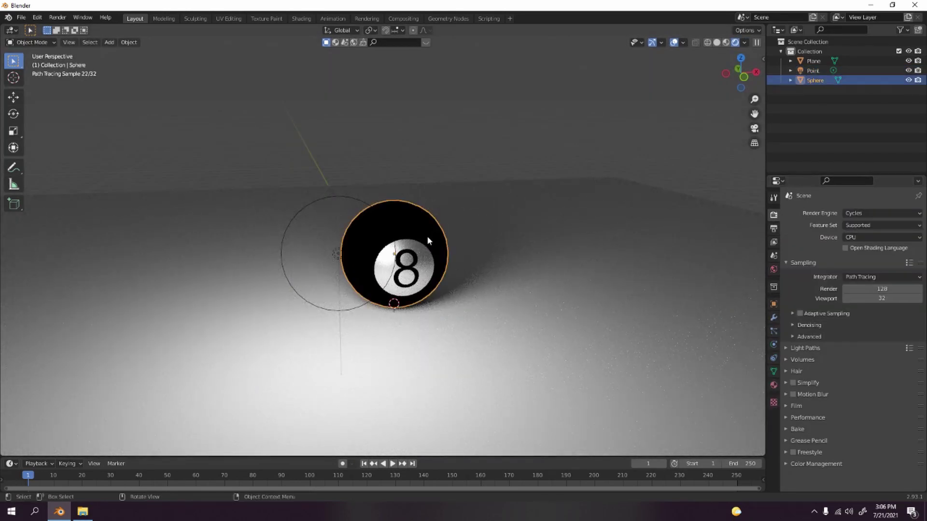
pyautogui.moveTo(444, 283); pyautogui.dragTo(344, 80, button='middle')
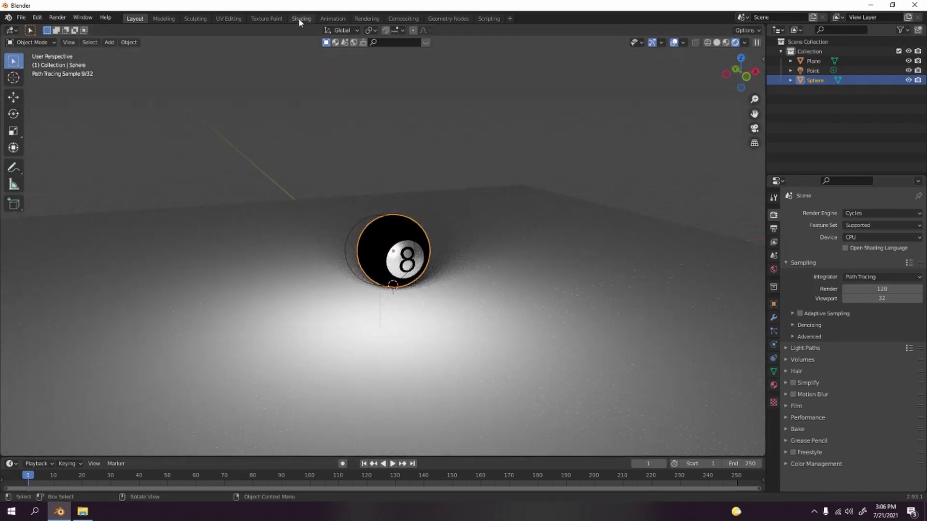
# Step: In the Shading workspace, raise the Glossy BSDF Roughness to 0.638
pyautogui.click(301, 19)
pyautogui.moveTo(471, 143)
pyautogui.mouseDown(button='middle')
pyautogui.moveTo(528, 198)
pyautogui.moveTo(529, 187)
pyautogui.mouseUp(button='middle')
pyautogui.scroll(2, 529, 381)
pyautogui.scroll(1, 530, 381)
pyautogui.scroll(1, 522, 418)
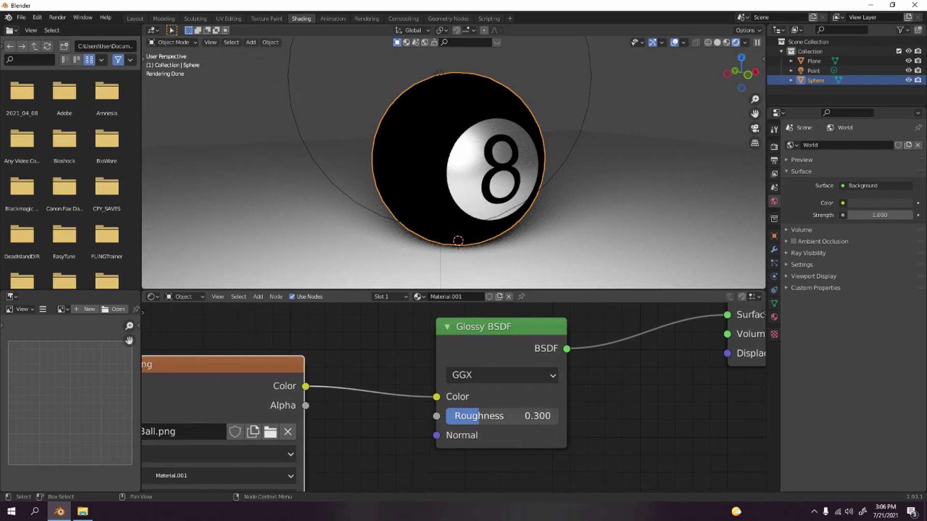
pyautogui.moveTo(522, 415)
pyautogui.mouseDown()
pyautogui.moveTo(573, 416)
pyautogui.moveTo(495, 416)
pyautogui.moveTo(517, 416)
pyautogui.mouseUp()
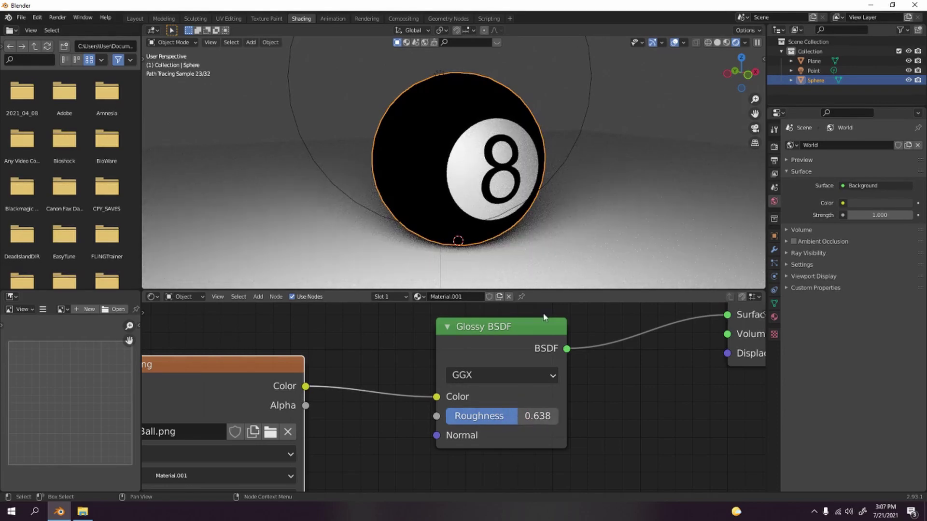
pyautogui.scroll(-3, 553, 260)
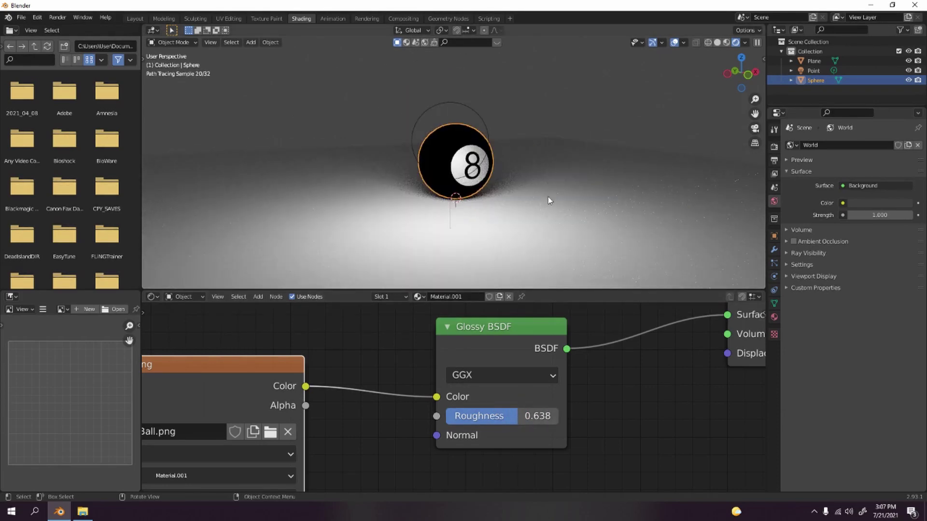
pyautogui.scroll(-1, 491, 326)
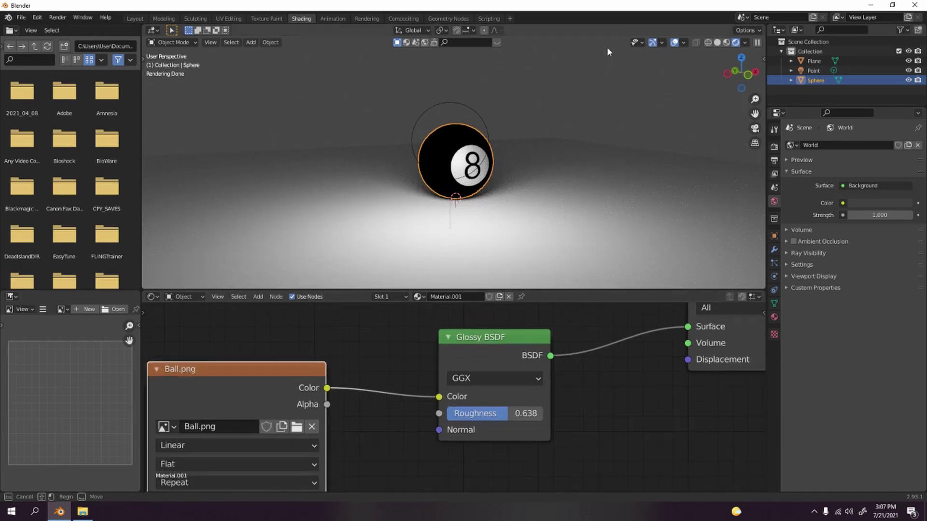
pyautogui.scroll(5, 577, 110)
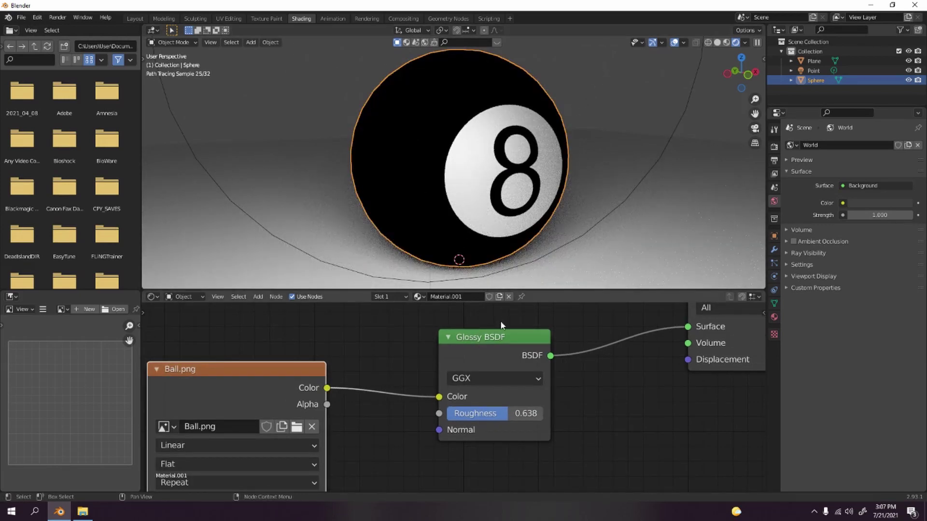
pyautogui.click(501, 335)
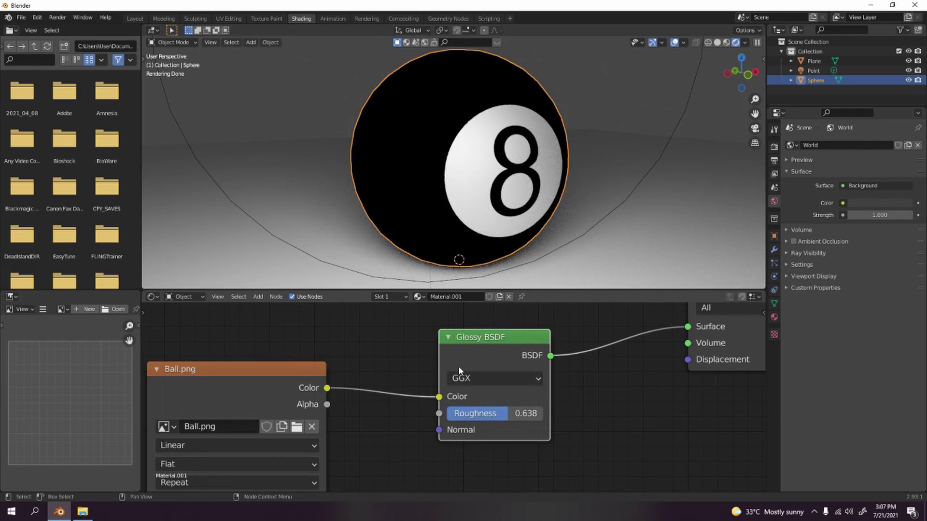
pyautogui.scroll(-1, 458, 366)
pyautogui.scroll(-1, 500, 374)
pyautogui.scroll(-1, 546, 392)
pyautogui.moveTo(518, 389); pyautogui.dragTo(523, 383, button='middle')
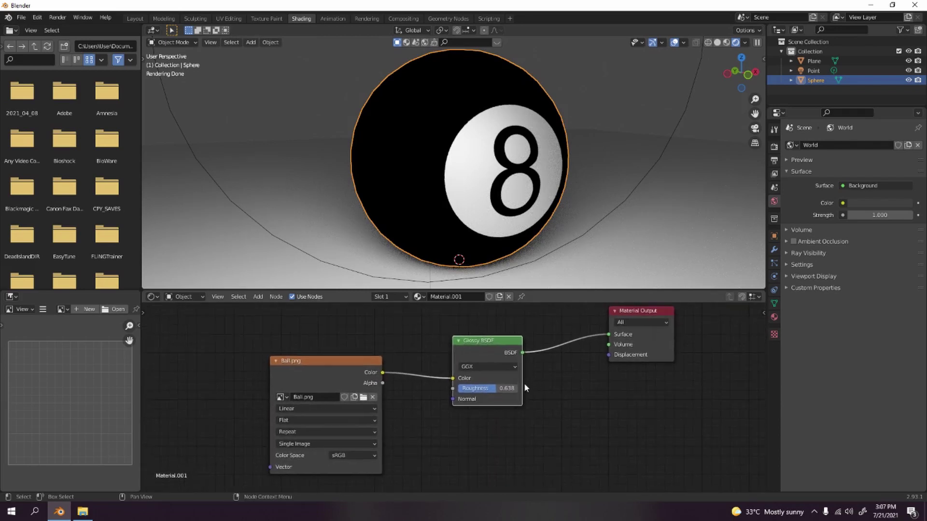
pyautogui.scroll(-1, 518, 266)
pyautogui.scroll(-1, 479, 204)
pyautogui.moveTo(479, 204)
pyautogui.mouseDown(button='middle')
pyautogui.moveTo(513, 219)
pyautogui.moveTo(557, 186)
pyautogui.moveTo(502, 145)
pyautogui.mouseUp(button='middle')
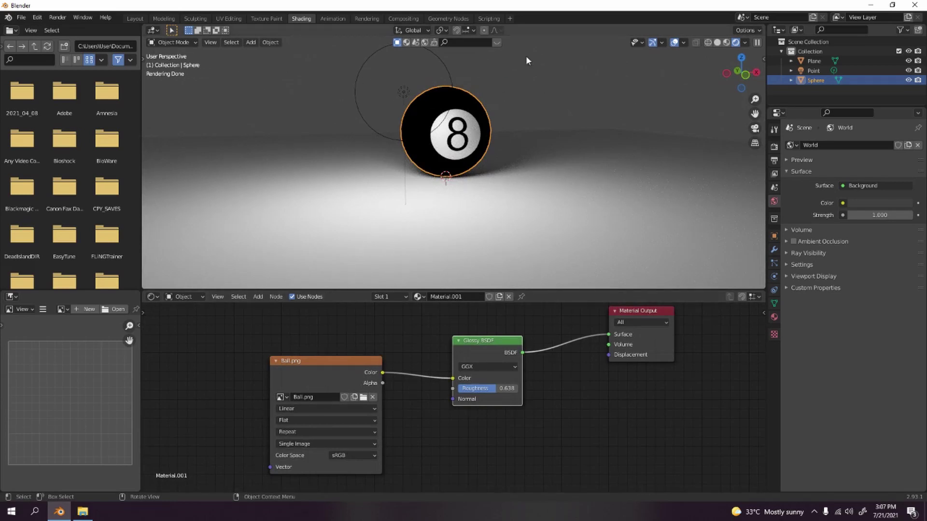
pyautogui.scroll(3, 550, 128)
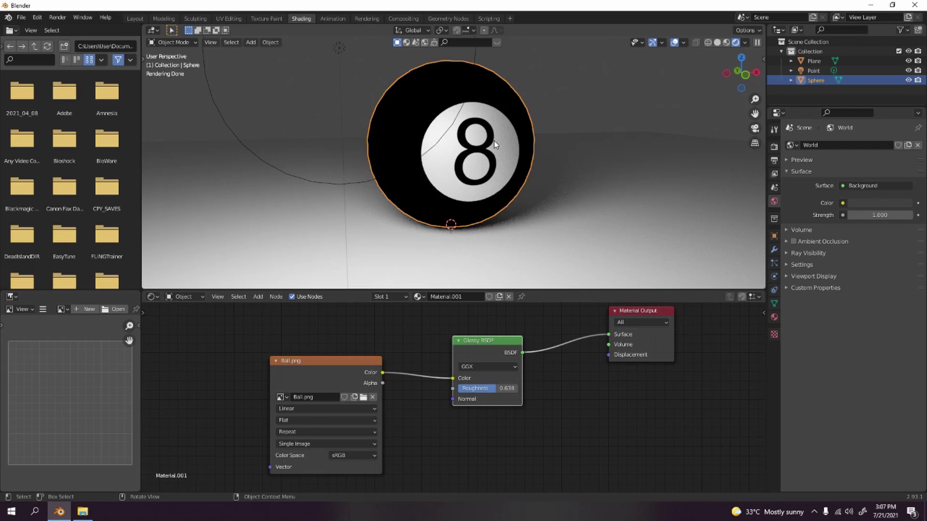
# Step: Browse the modifier list, then move Ball.png up and Glossy BSDF toward the output
pyautogui.click(774, 249)
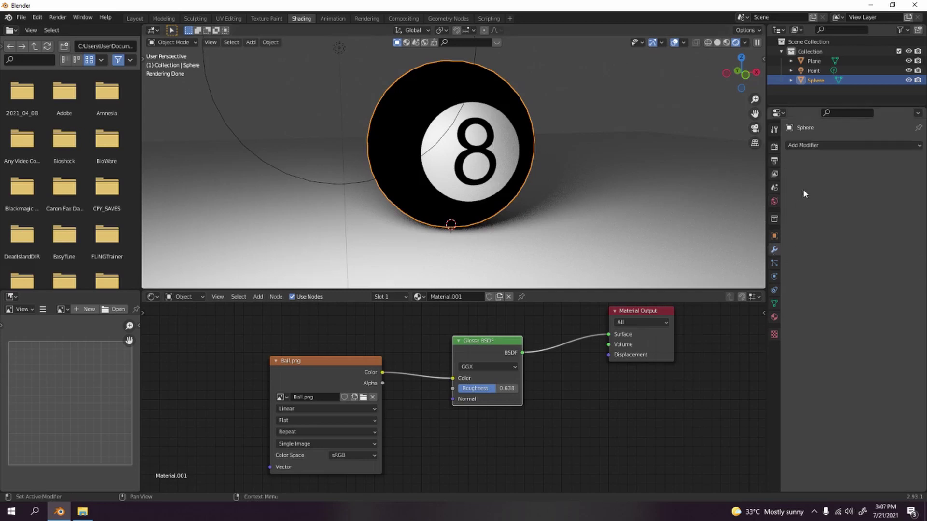
pyautogui.click(801, 145)
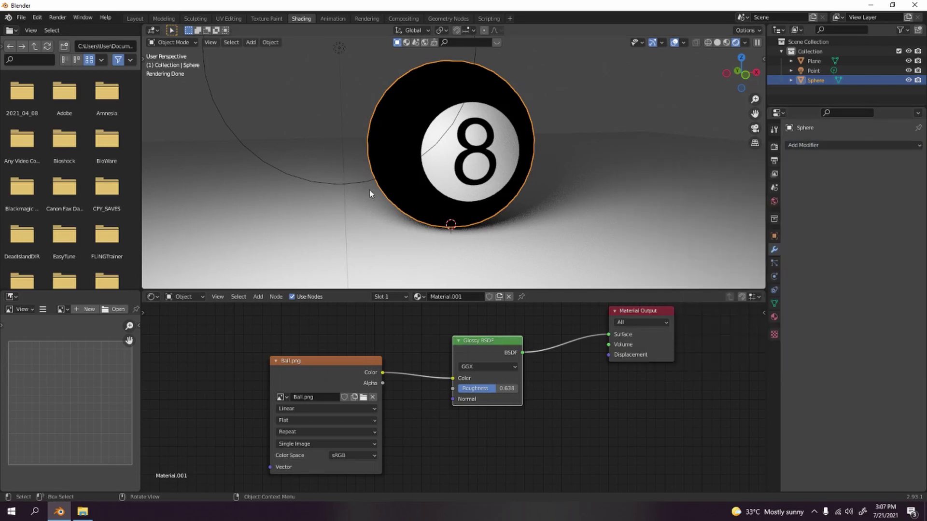
pyautogui.click(609, 84)
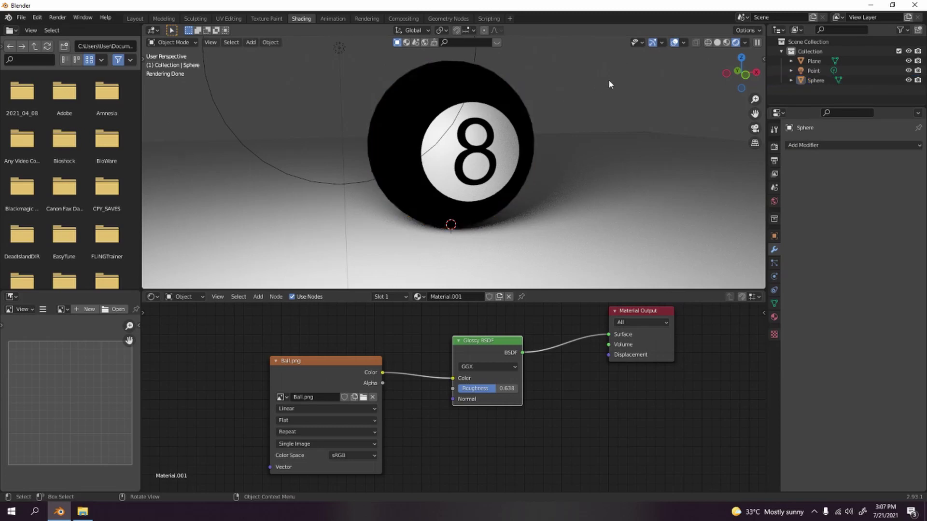
pyautogui.scroll(-3, 609, 84)
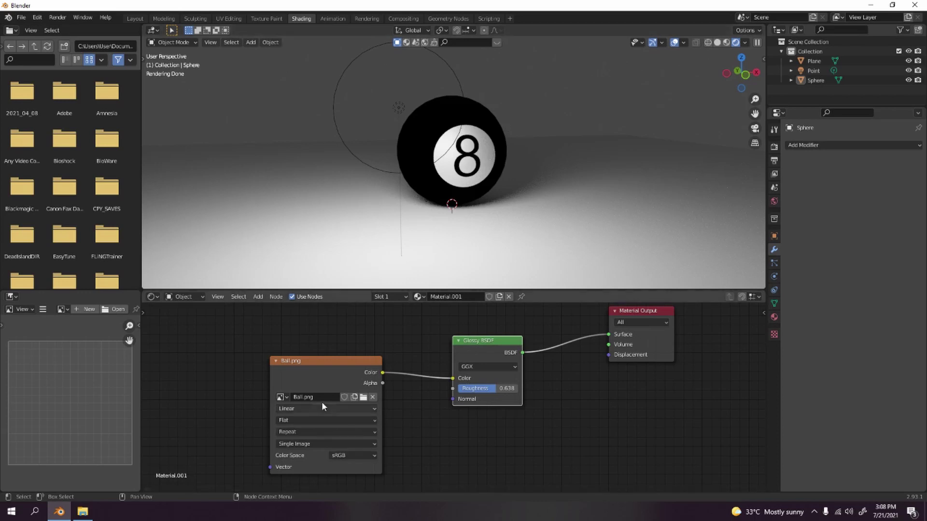
pyautogui.moveTo(319, 369); pyautogui.dragTo(315, 338)
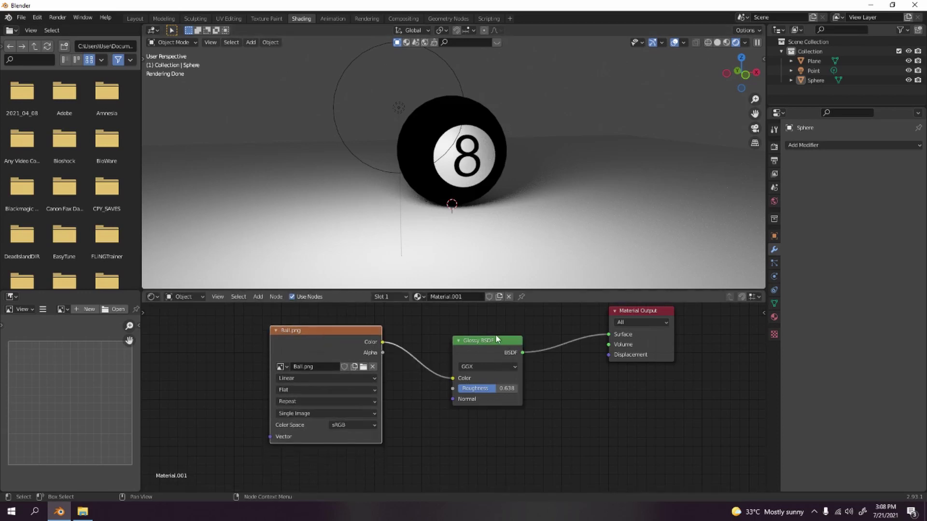
pyautogui.moveTo(498, 342)
pyautogui.mouseDown()
pyautogui.moveTo(464, 338)
pyautogui.moveTo(497, 323)
pyautogui.moveTo(499, 349)
pyautogui.mouseUp()
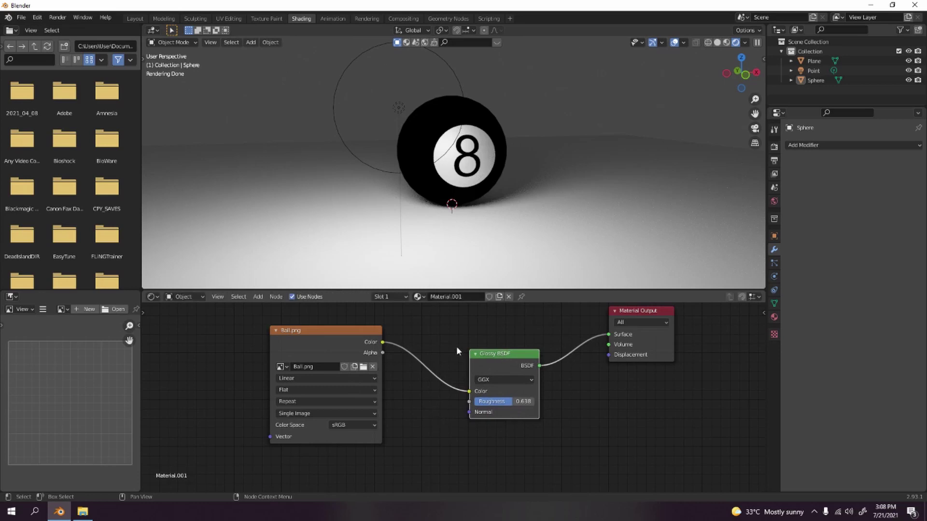